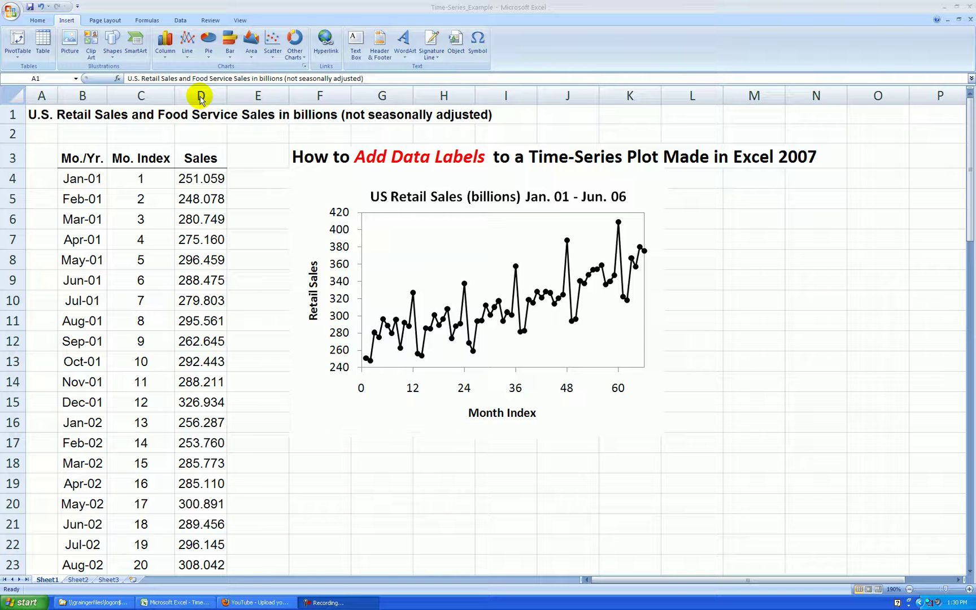
Insert a blank column before Sales and head it 'Mo. Label' in D3
{"action": "right_click", "coordinate": [201, 97]}
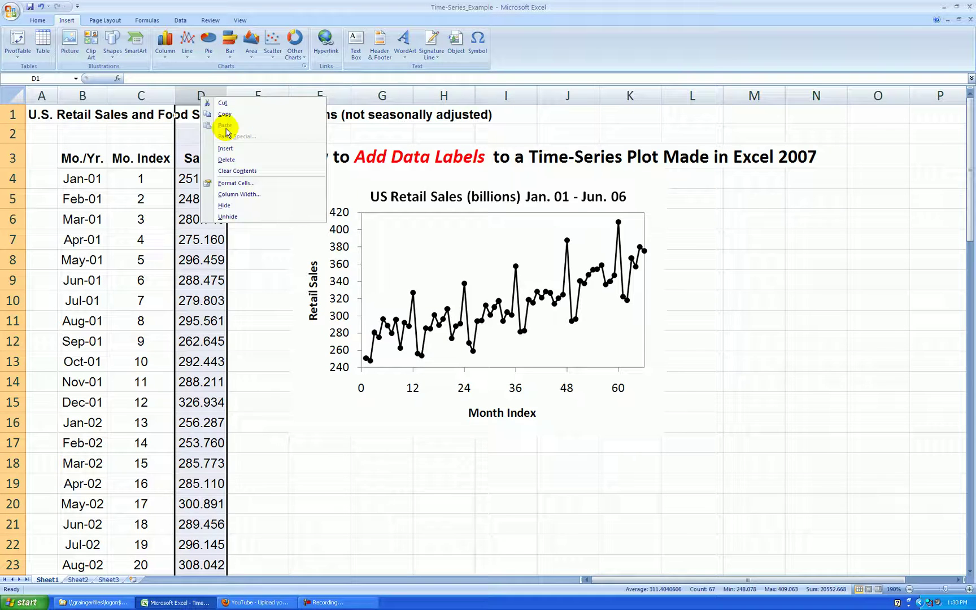
{"action": "left_click", "coordinate": [226, 149]}
{"action": "left_click", "coordinate": [163, 158]}
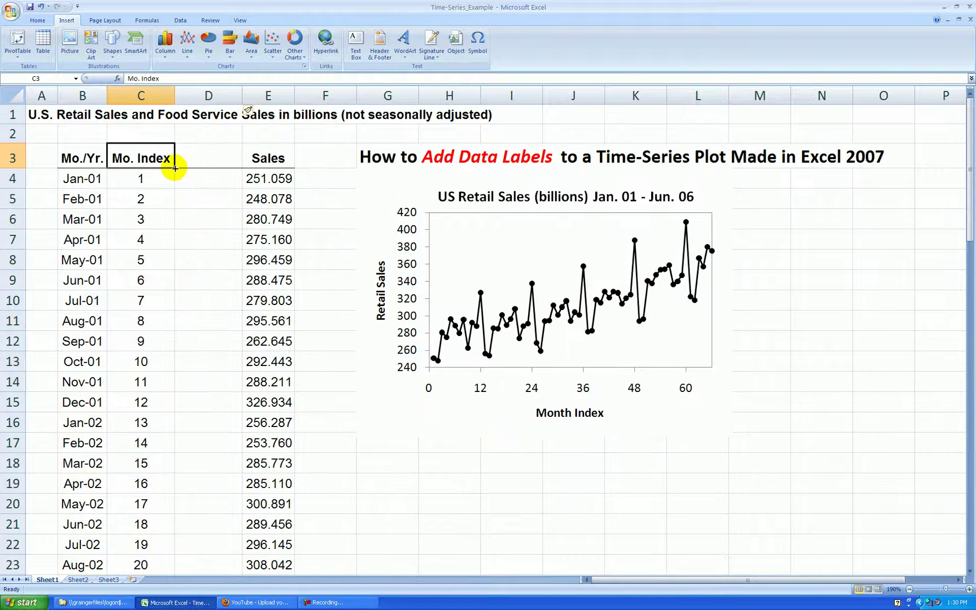
{"action": "left_click_drag", "start_coordinate": [176, 168], "coordinate": [218, 163]}
{"action": "double_click", "coordinate": [150, 78]}
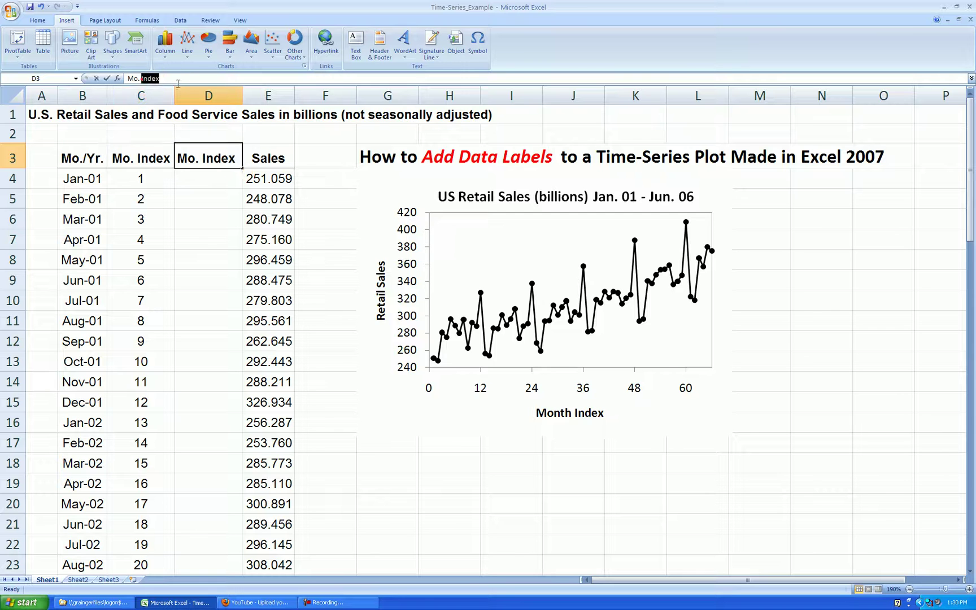
{"action": "type", "text": "Label"}
{"action": "key", "text": "Return"}
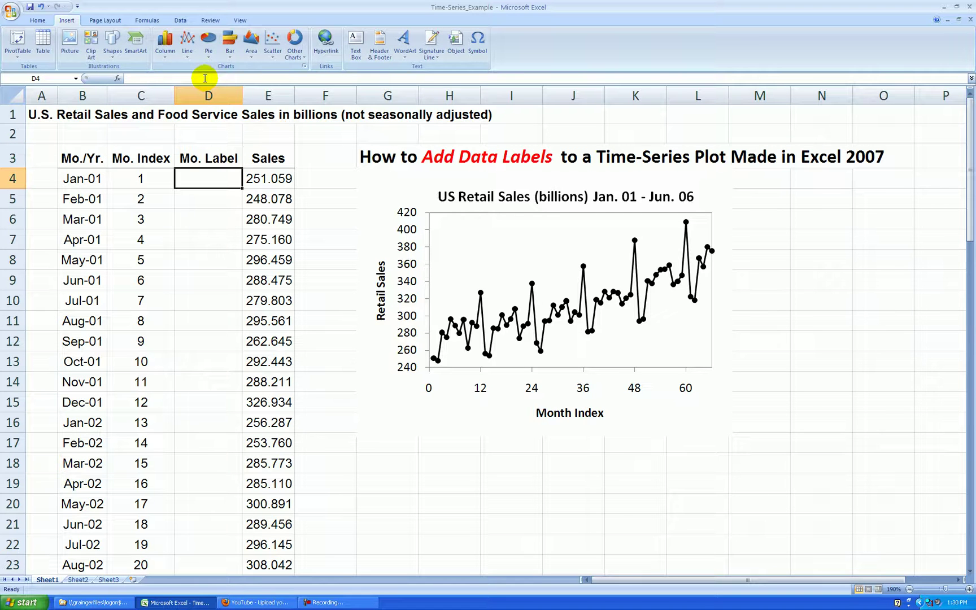
Enter the month initials J, F, M, A, M, J, J, A, S, O, N, D in D4:D15
{"action": "type", "text": "J"}
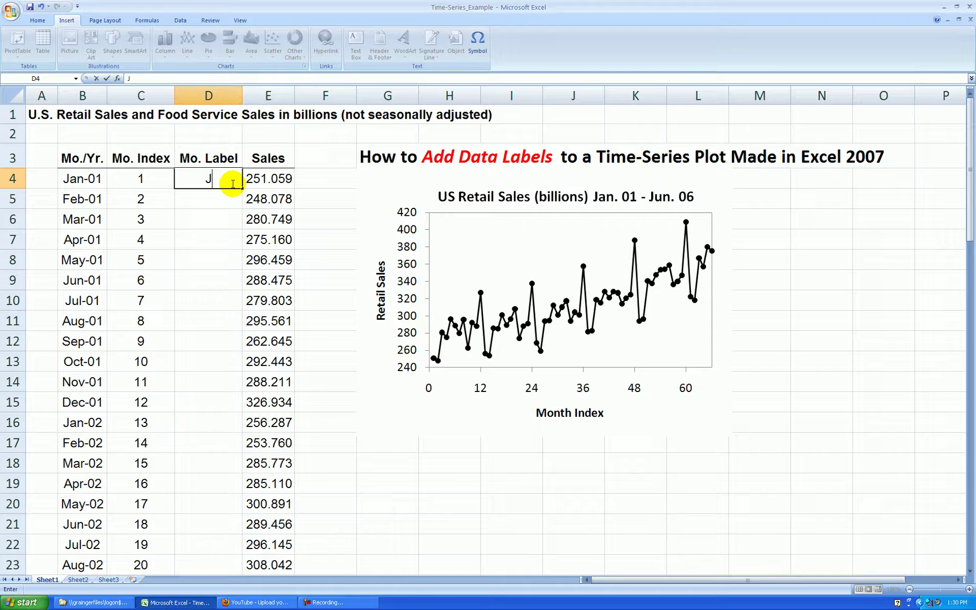
{"action": "key", "text": "Return"}
{"action": "type", "text": "F"}
{"action": "key", "text": "Return"}
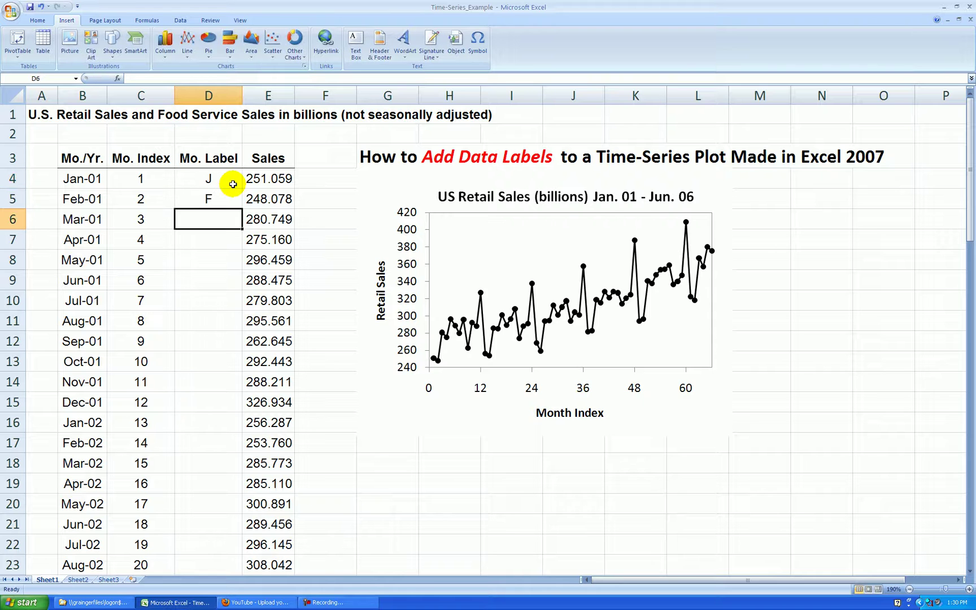
{"action": "type", "text": "M"}
{"action": "key", "text": "Return"}
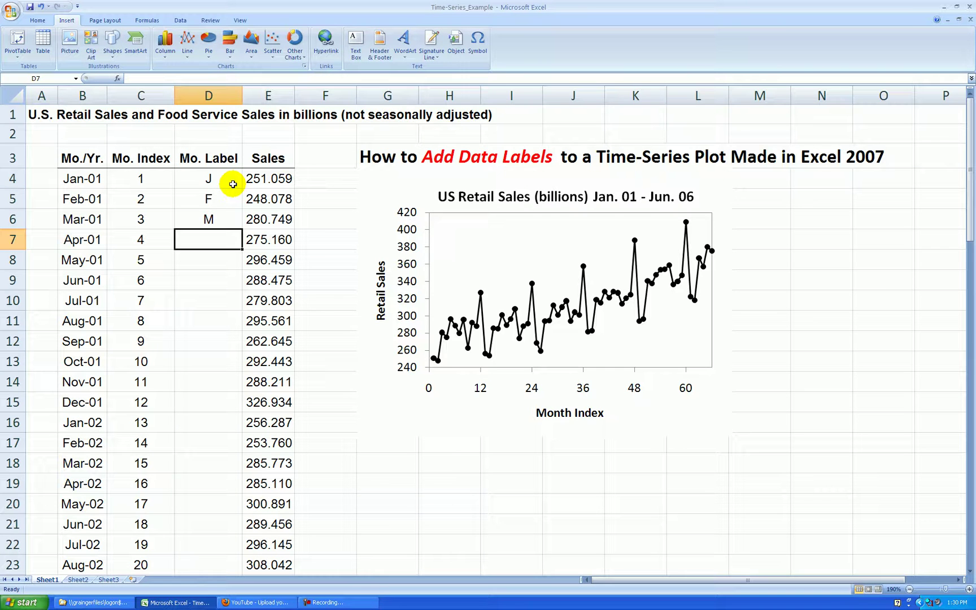
{"action": "type", "text": "A"}
{"action": "key", "text": "Return"}
{"action": "type", "text": "M"}
{"action": "key", "text": "Return"}
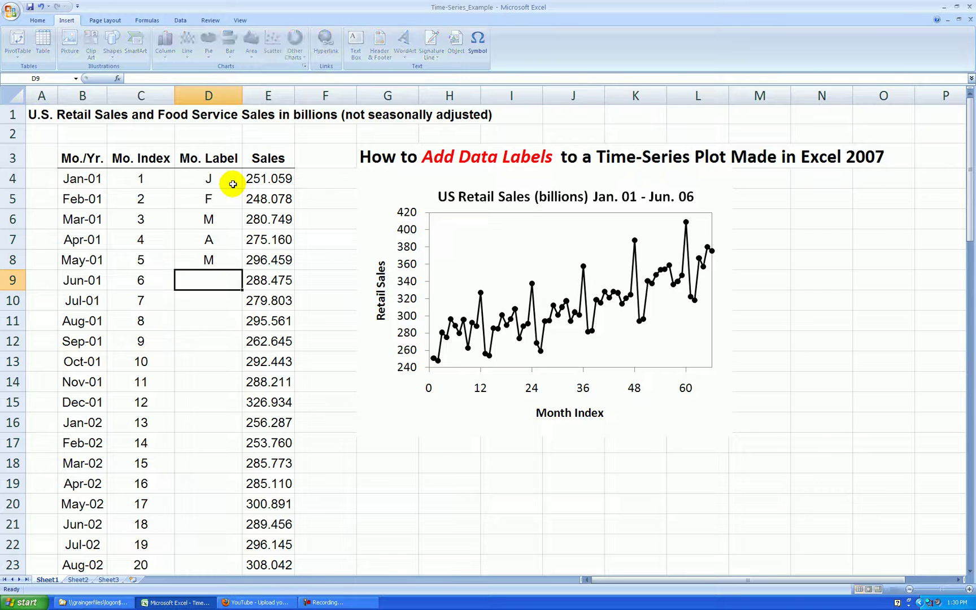
{"action": "type", "text": "J"}
{"action": "key", "text": "Return"}
{"action": "type", "text": "J"}
{"action": "key", "text": "Return"}
{"action": "type", "text": "A"}
{"action": "key", "text": "Return"}
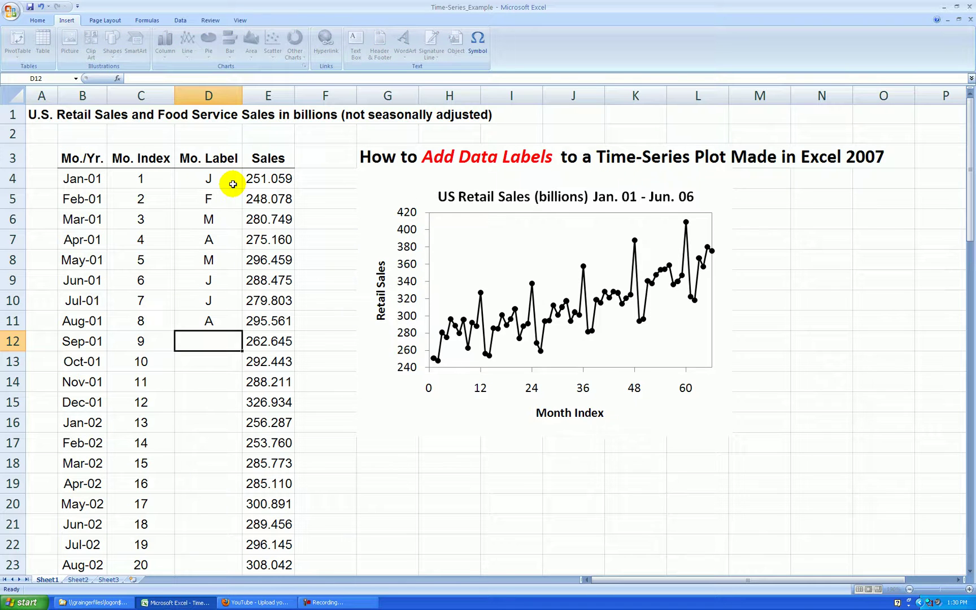
{"action": "type", "text": "S"}
{"action": "key", "text": "Return"}
{"action": "type", "text": "O"}
{"action": "key", "text": "Return"}
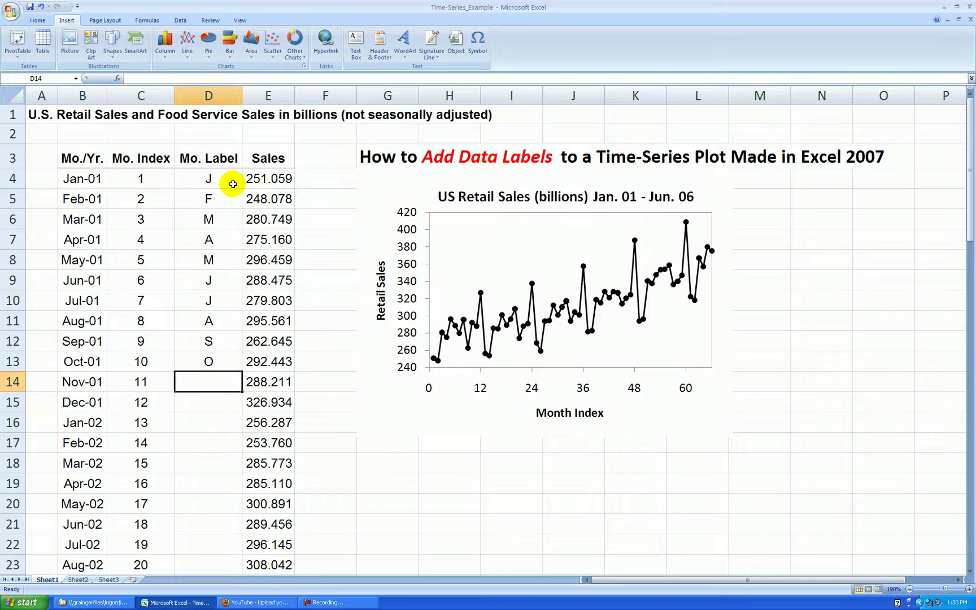
{"action": "type", "text": "N"}
{"action": "key", "text": "Return"}
{"action": "type", "text": "D"}
{"action": "key", "text": "Return"}
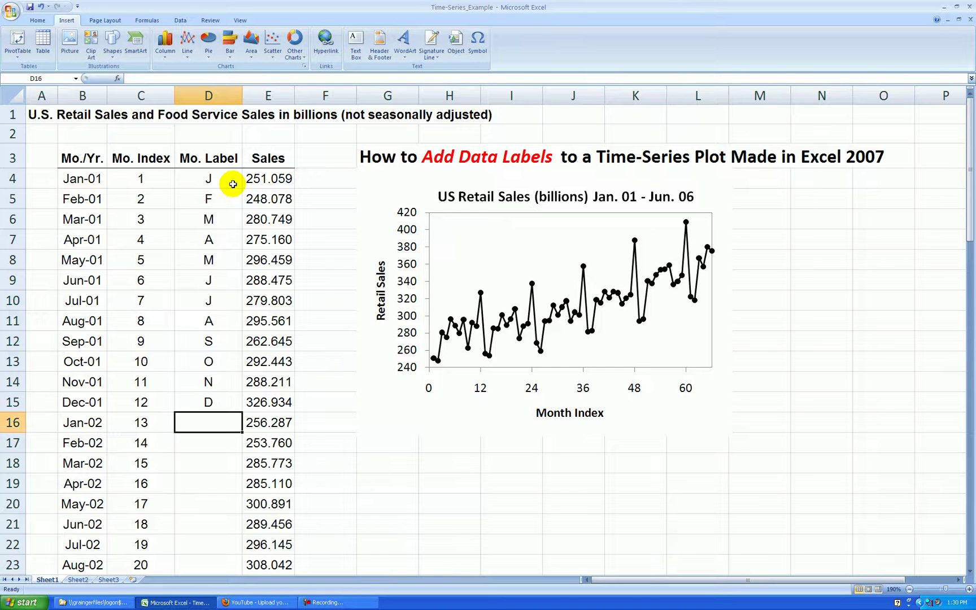
Copy the twelve month initials from D4:D15 into D16:D27
{"action": "left_click_drag", "start_coordinate": [218, 180], "coordinate": [227, 394]}
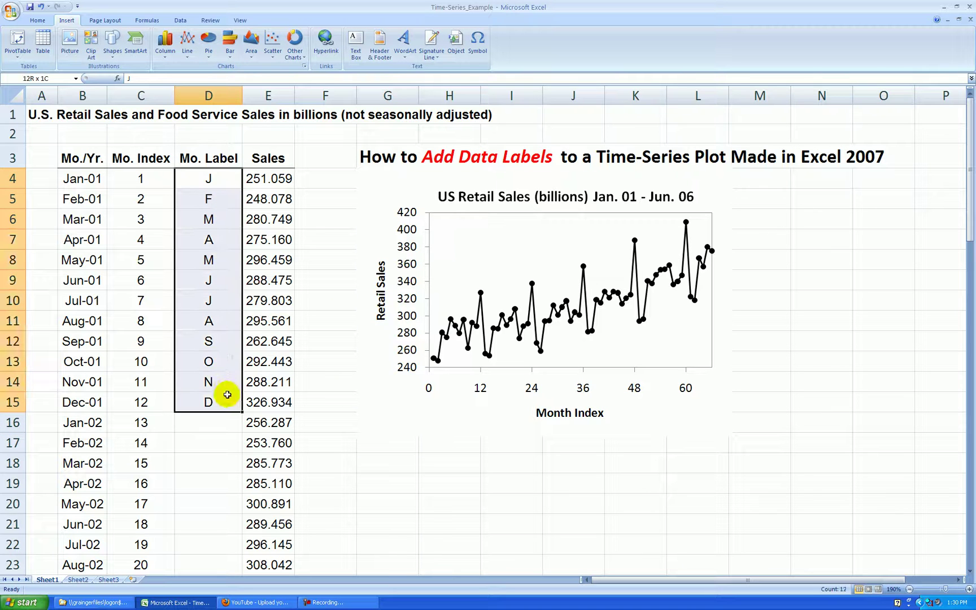
{"action": "key", "text": "ctrl+c"}
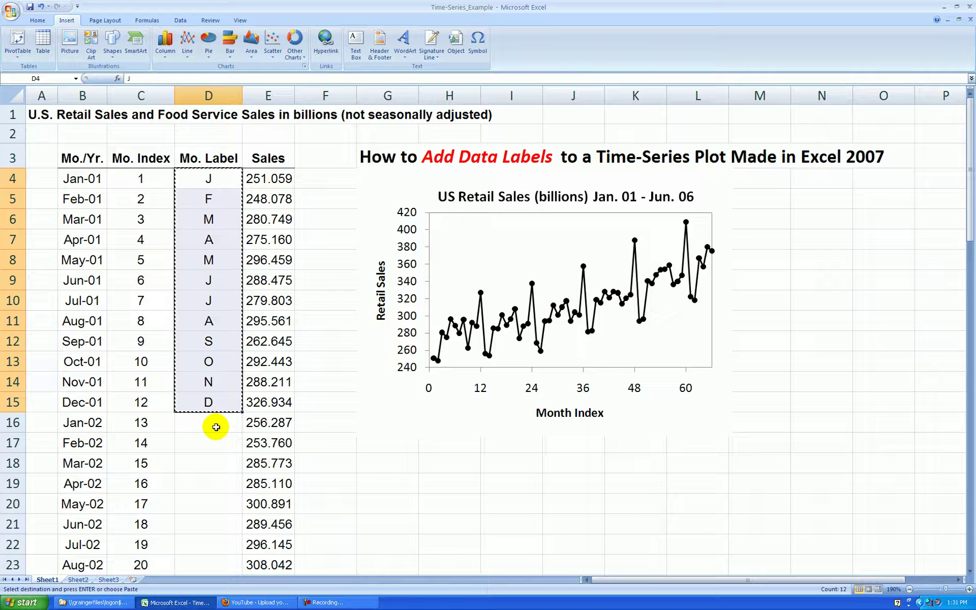
{"action": "left_click", "coordinate": [216, 425]}
{"action": "key", "text": "ctrl+v"}
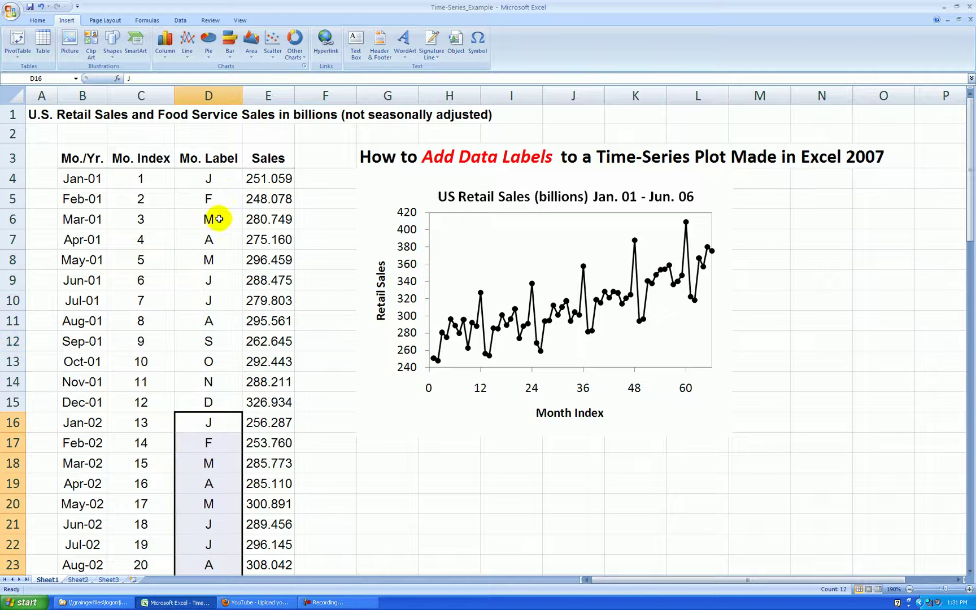
Copy the 24 labels in D4:D27 and paste them starting at D28
{"action": "left_click_drag", "start_coordinate": [215, 180], "coordinate": [222, 527]}
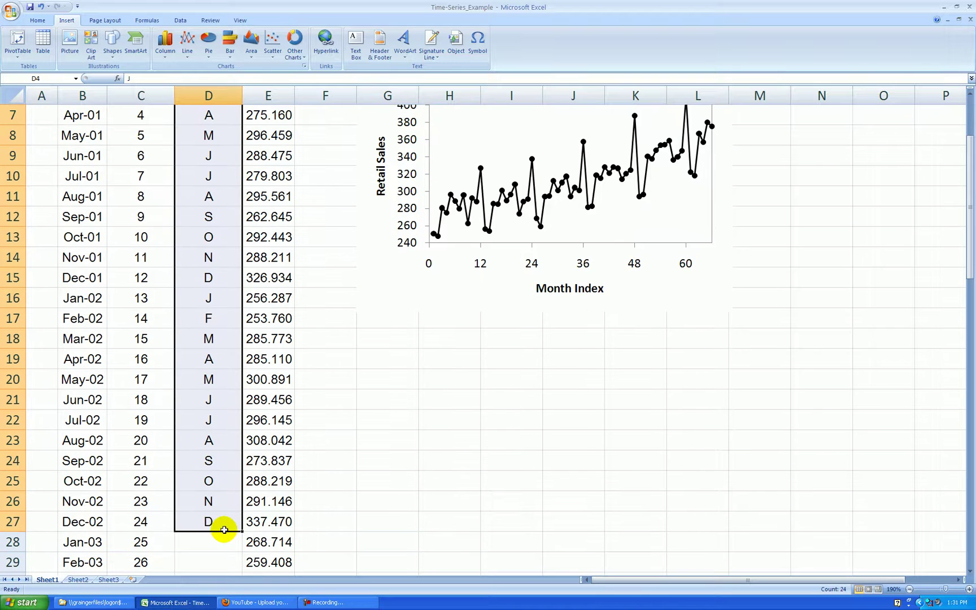
{"action": "key", "text": "ctrl+c"}
{"action": "scroll", "coordinate": [292, 444], "scroll_direction": "down", "scroll_amount": 7}
{"action": "scroll", "coordinate": [291, 444], "scroll_direction": "up", "scroll_amount": 3}
{"action": "left_click", "coordinate": [226, 301]}
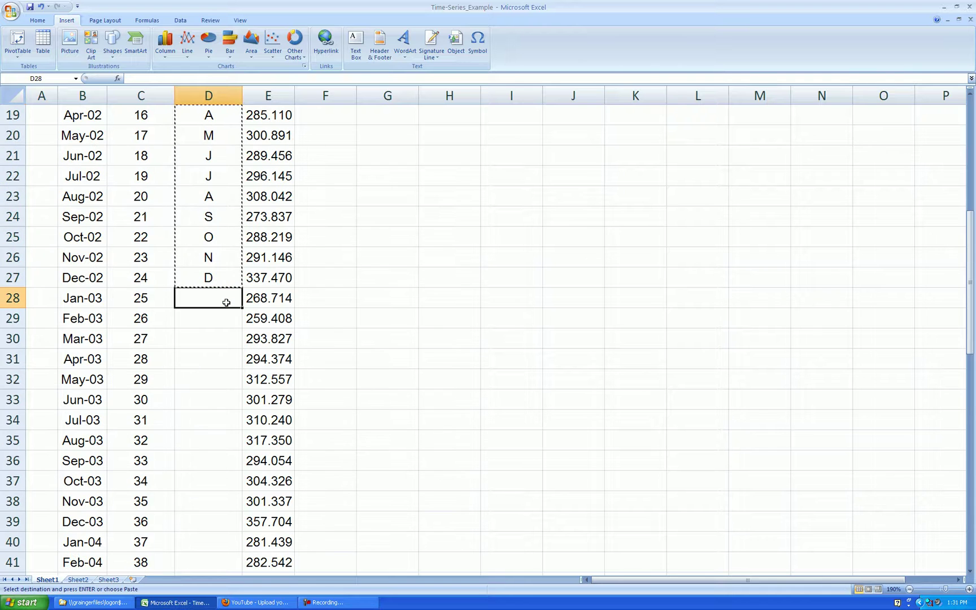
{"action": "key", "text": "ctrl+v"}
Paste the labels again at D52, clear the surplus D70:D75, and return to the top
{"action": "scroll", "coordinate": [227, 301], "scroll_direction": "down", "scroll_amount": 9}
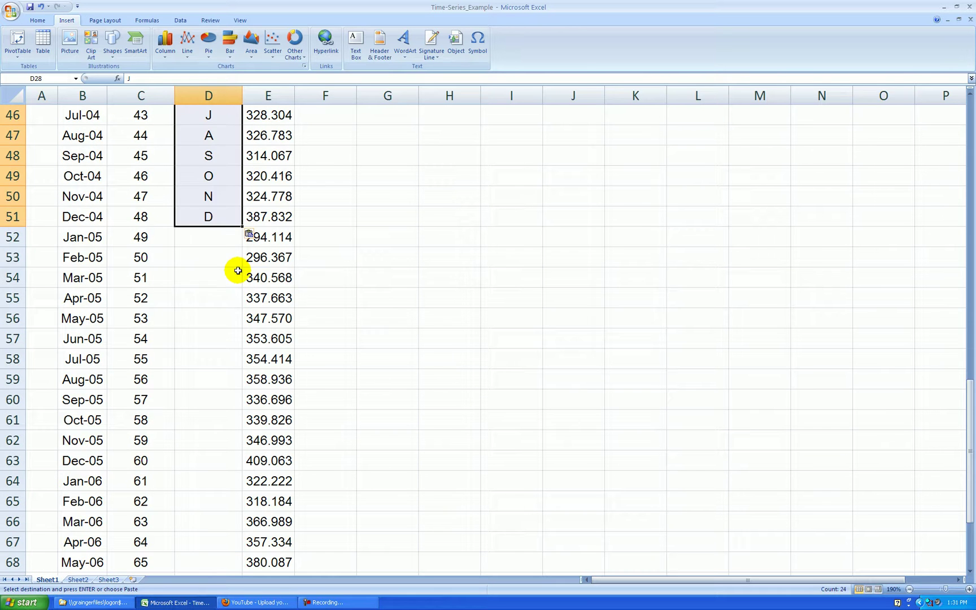
{"action": "left_click", "coordinate": [219, 234]}
{"action": "key", "text": "ctrl+v"}
{"action": "scroll", "coordinate": [377, 275], "scroll_direction": "down", "scroll_amount": 5}
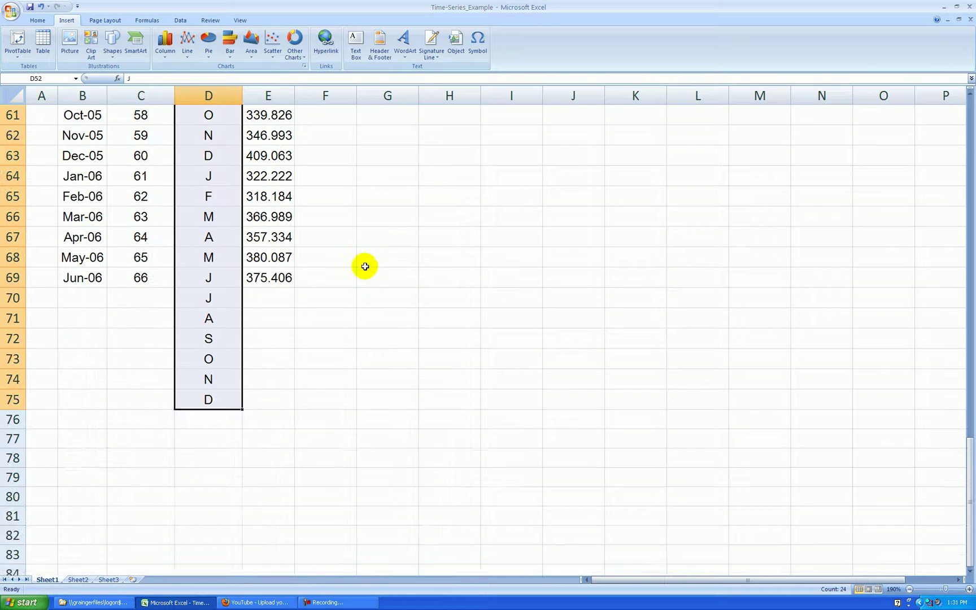
{"action": "left_click_drag", "start_coordinate": [222, 295], "coordinate": [216, 396]}
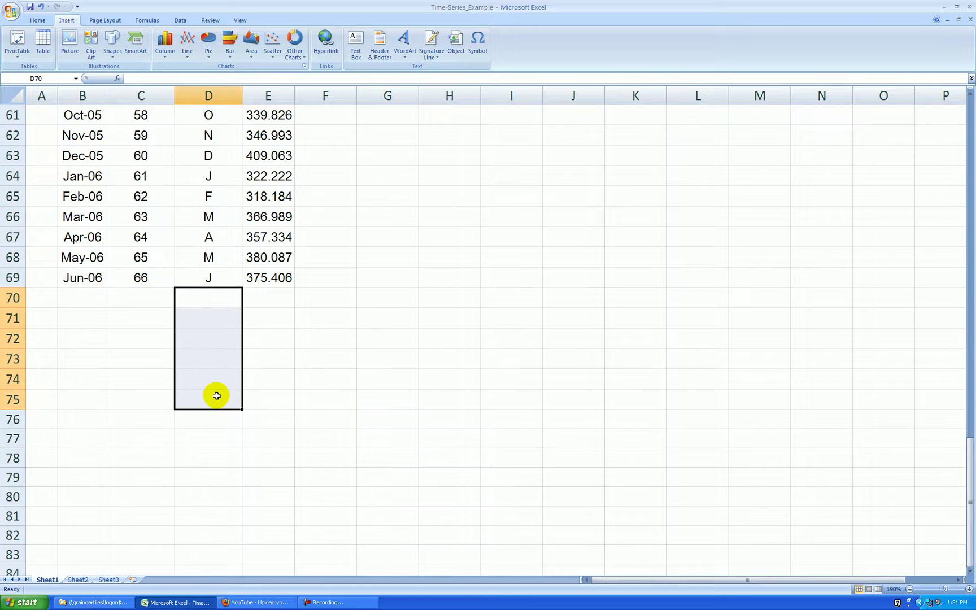
{"action": "key", "text": "ctrl+Home"}
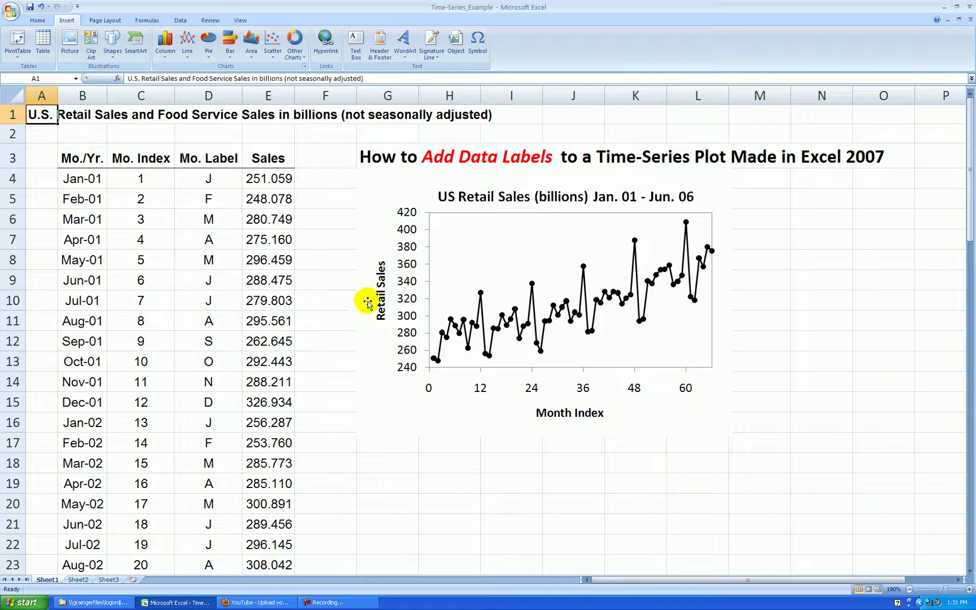
Chart D4:E69 as a Scatter with Straight Lines and Markers chart
{"action": "left_click_drag", "start_coordinate": [208, 179], "coordinate": [260, 240]}
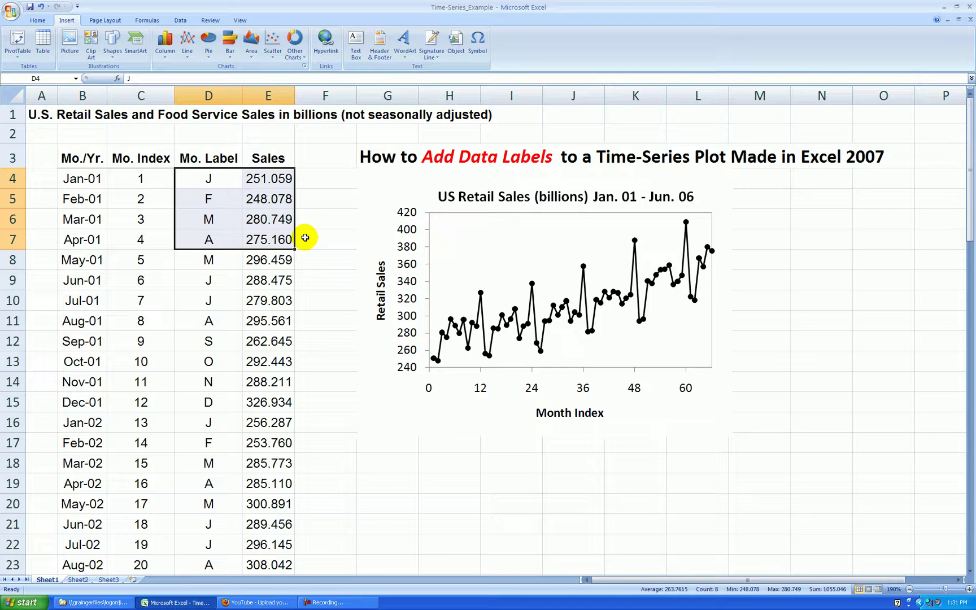
{"action": "key", "text": "ctrl+shift+Down"}
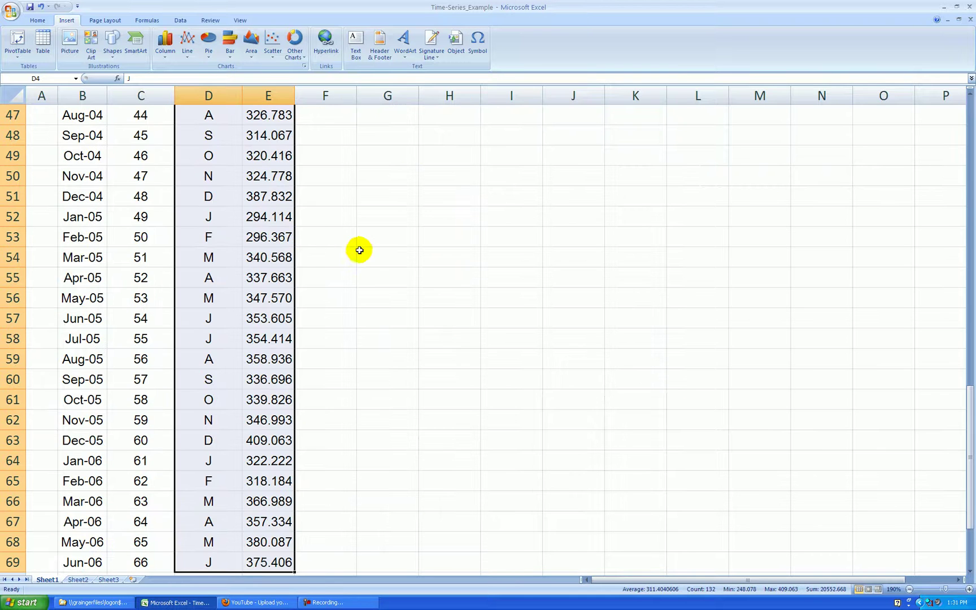
{"action": "left_click", "coordinate": [272, 41]}
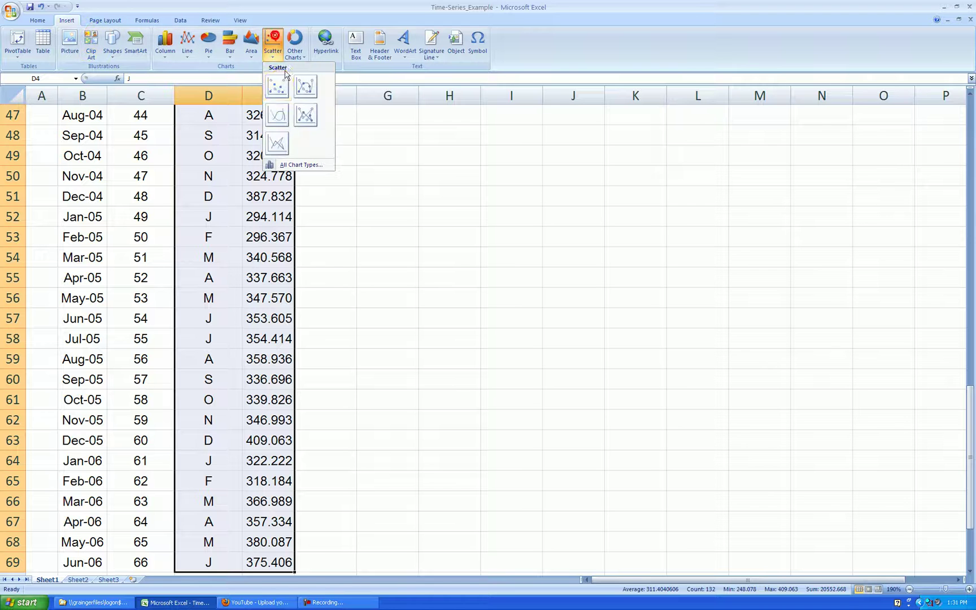
{"action": "left_click", "coordinate": [305, 116]}
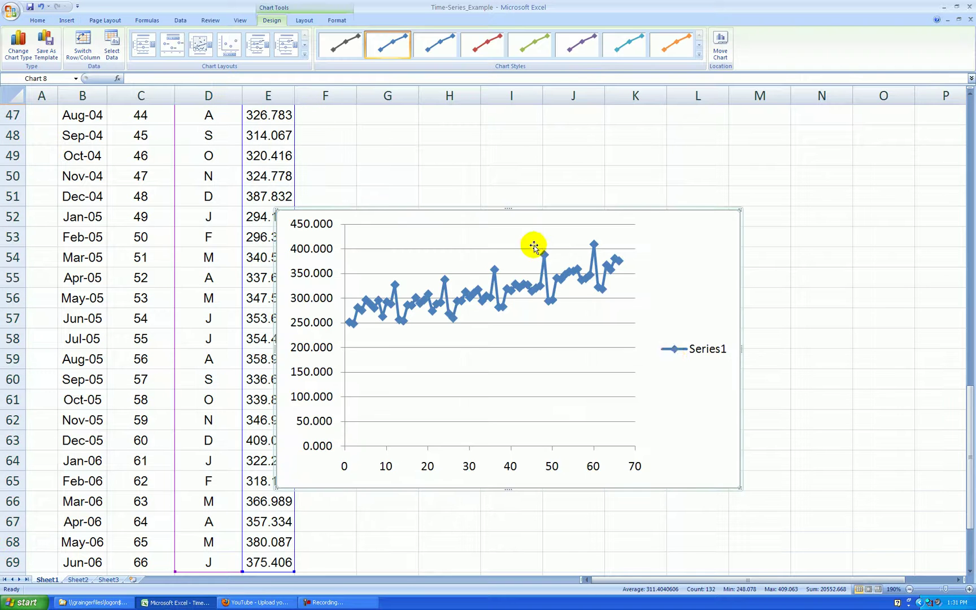
Delete the Series1 legend and the major gridlines from the chart
{"action": "left_click", "coordinate": [706, 359]}
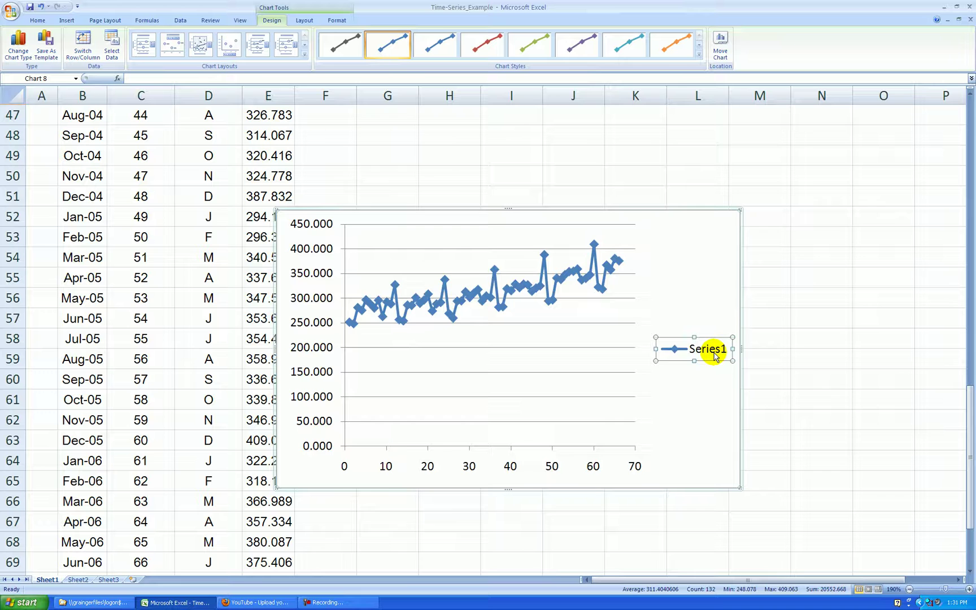
{"action": "key", "text": "Delete"}
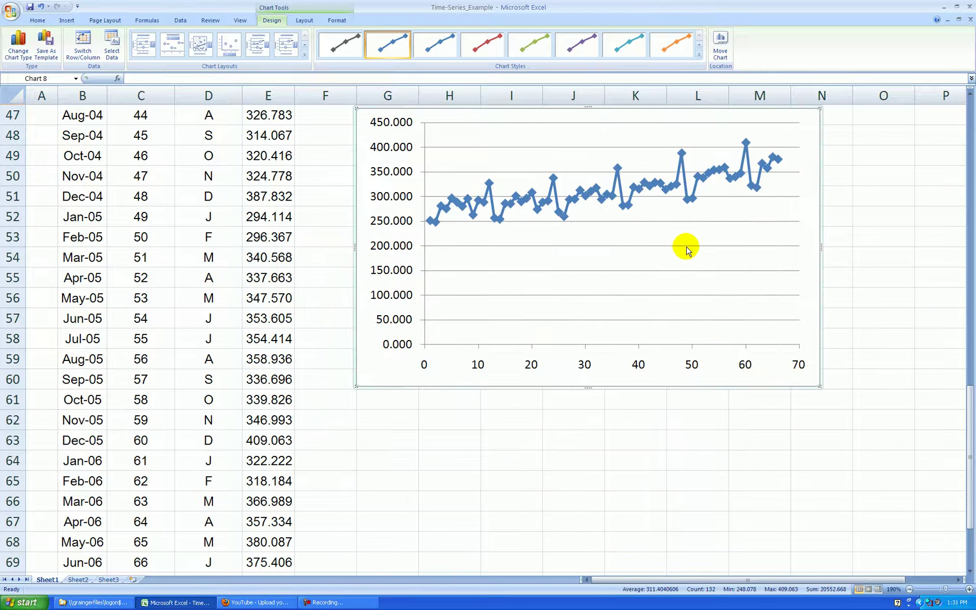
{"action": "key", "text": "Delete"}
Set the vertical axis to min 240, max 420, major unit 60, with 0 decimal places
{"action": "right_click", "coordinate": [397, 220]}
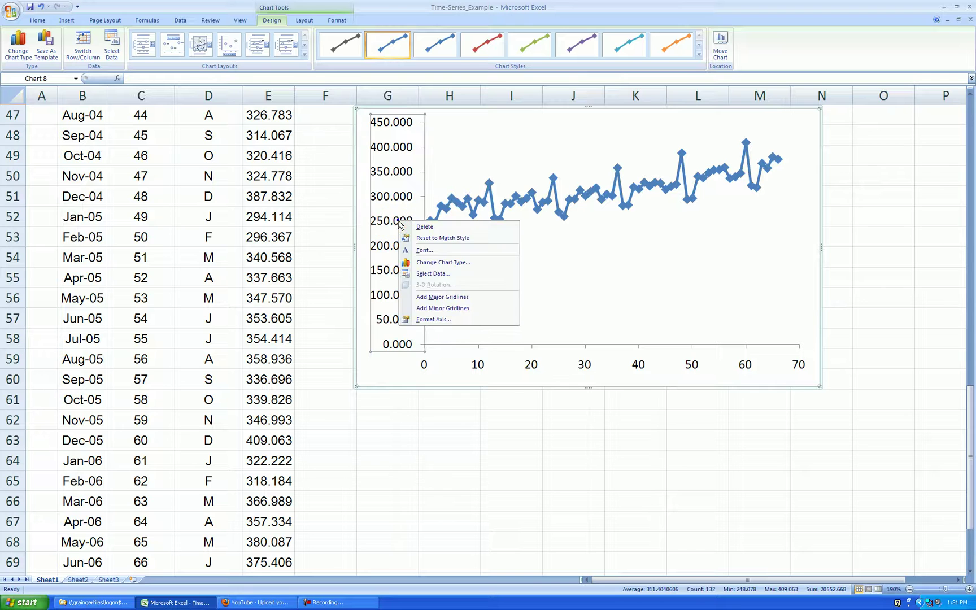
{"action": "left_click", "coordinate": [437, 319]}
{"action": "left_click", "coordinate": [504, 197]}
{"action": "left_click", "coordinate": [505, 221]}
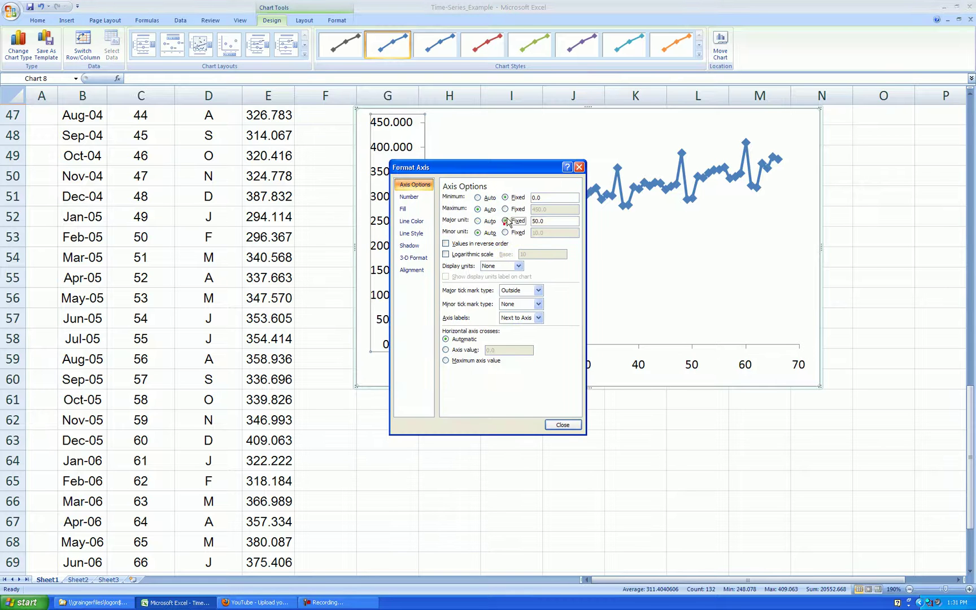
{"action": "double_click", "coordinate": [539, 198]}
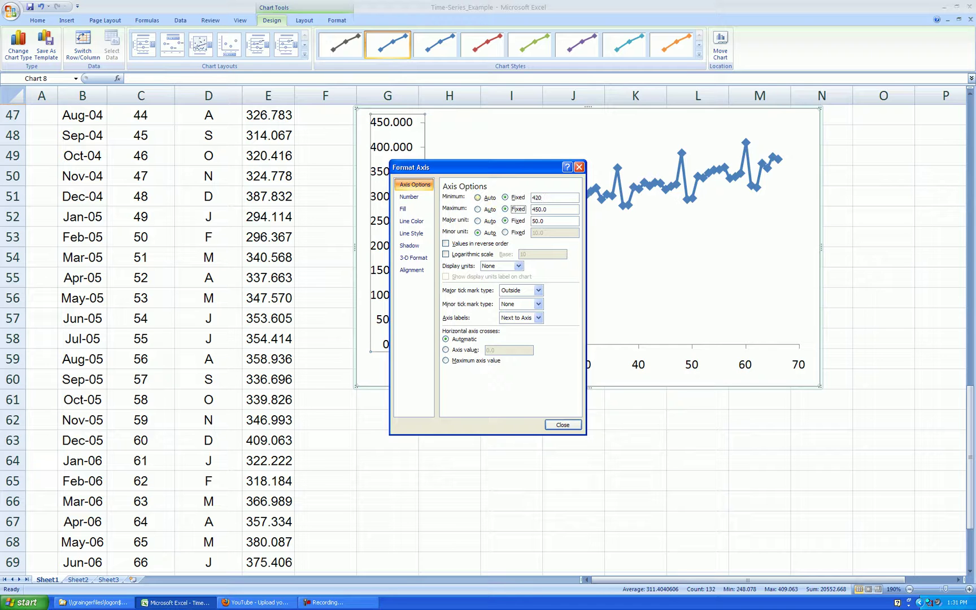
{"action": "key", "text": "Tab"}
{"action": "double_click", "coordinate": [543, 197]}
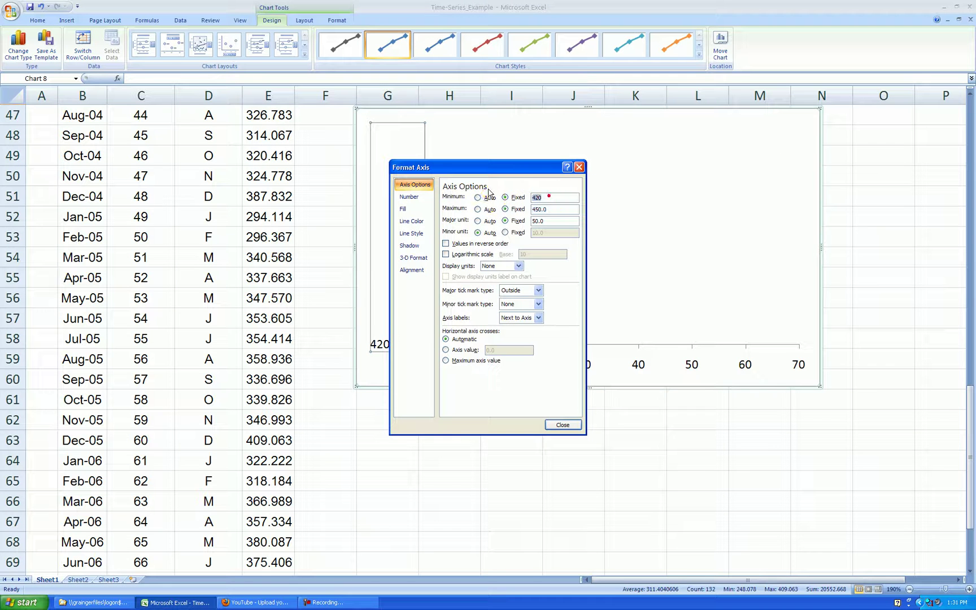
{"action": "type", "text": "240"}
{"action": "key", "text": "Tab"}
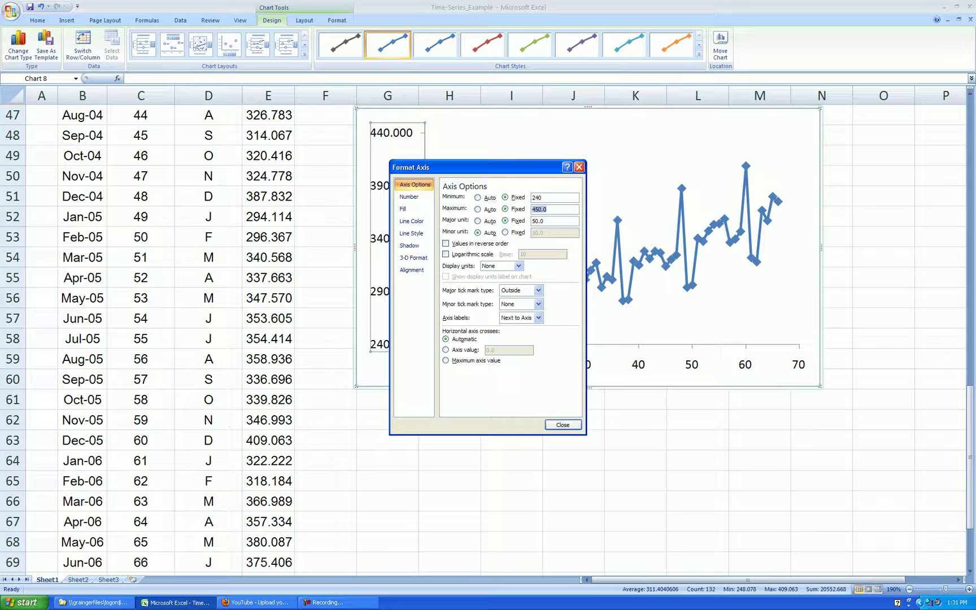
{"action": "type", "text": "420"}
{"action": "key", "text": "Tab"}
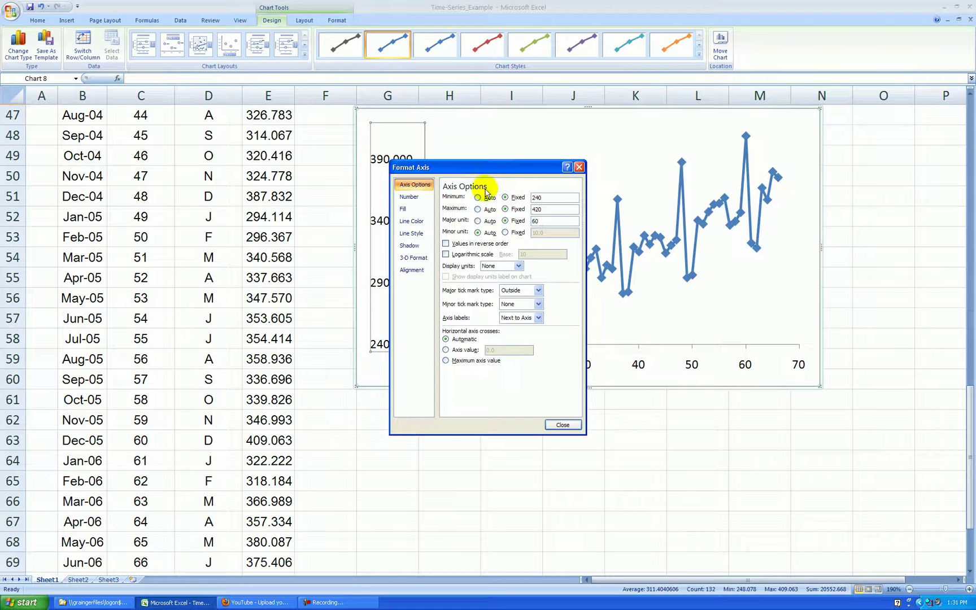
{"action": "left_click", "coordinate": [407, 197]}
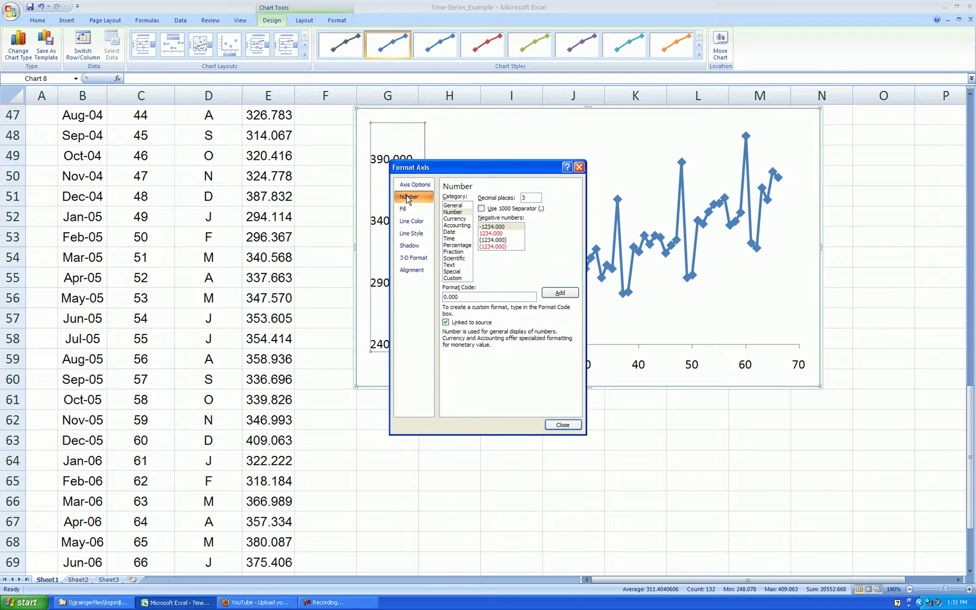
{"action": "double_click", "coordinate": [525, 197]}
{"action": "type", "text": "0"}
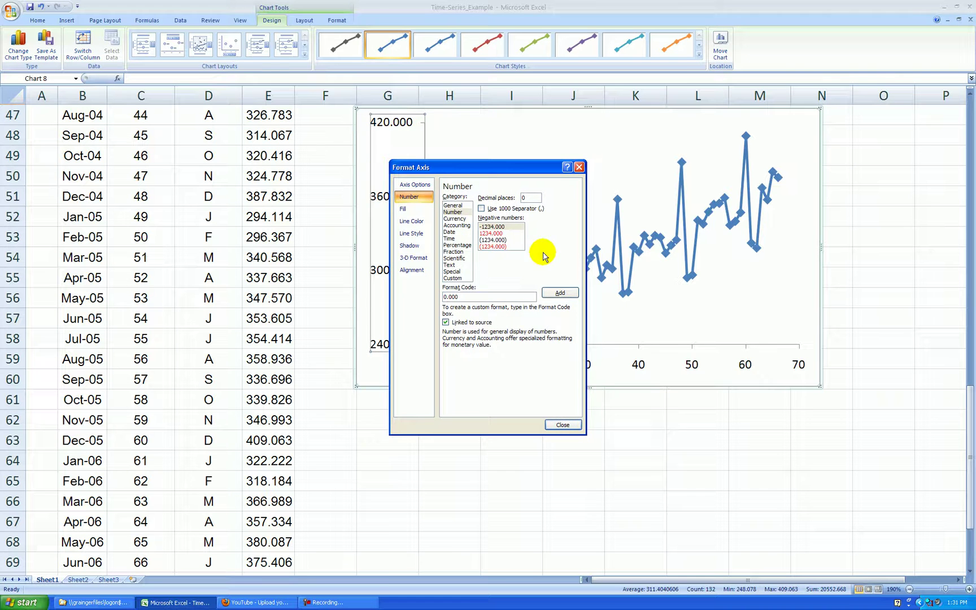
{"action": "left_click", "coordinate": [567, 423]}
{"action": "left_click", "coordinate": [592, 405]}
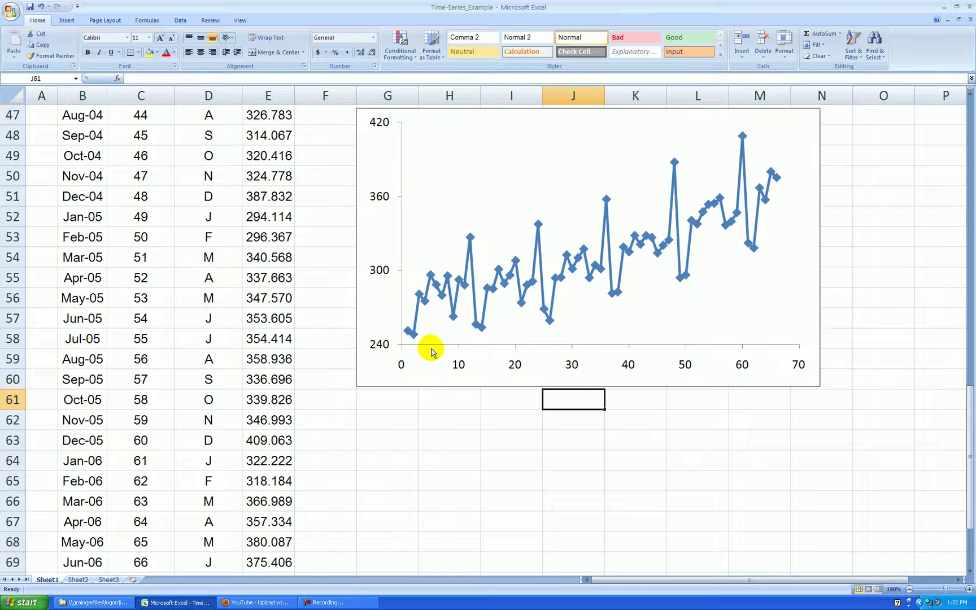
Set the horizontal axis to min 0, max 66, major unit 12
{"action": "right_click", "coordinate": [573, 365]}
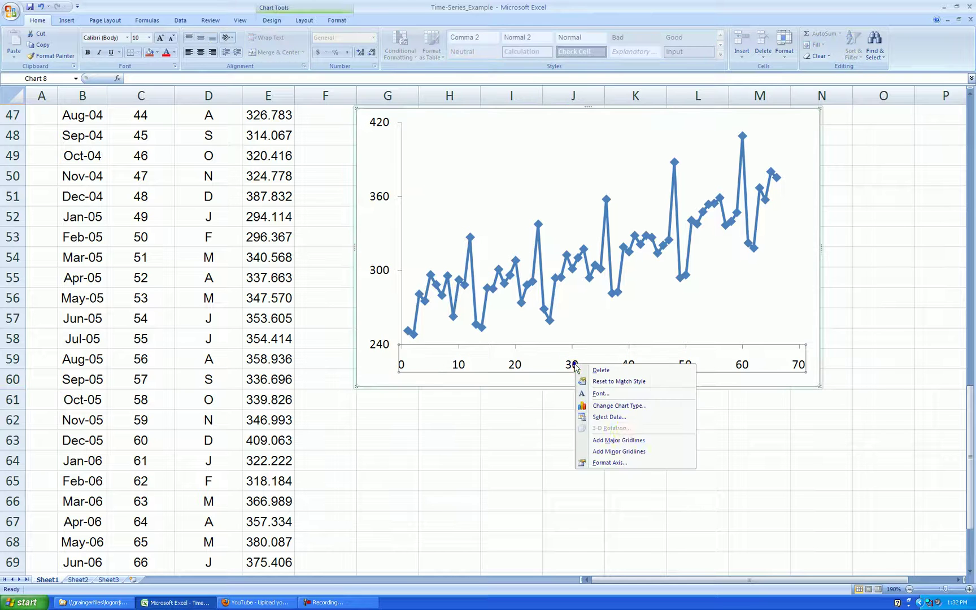
{"action": "left_click", "coordinate": [616, 459]}
{"action": "left_click", "coordinate": [505, 197]}
{"action": "left_click", "coordinate": [505, 209]}
{"action": "left_click", "coordinate": [505, 220]}
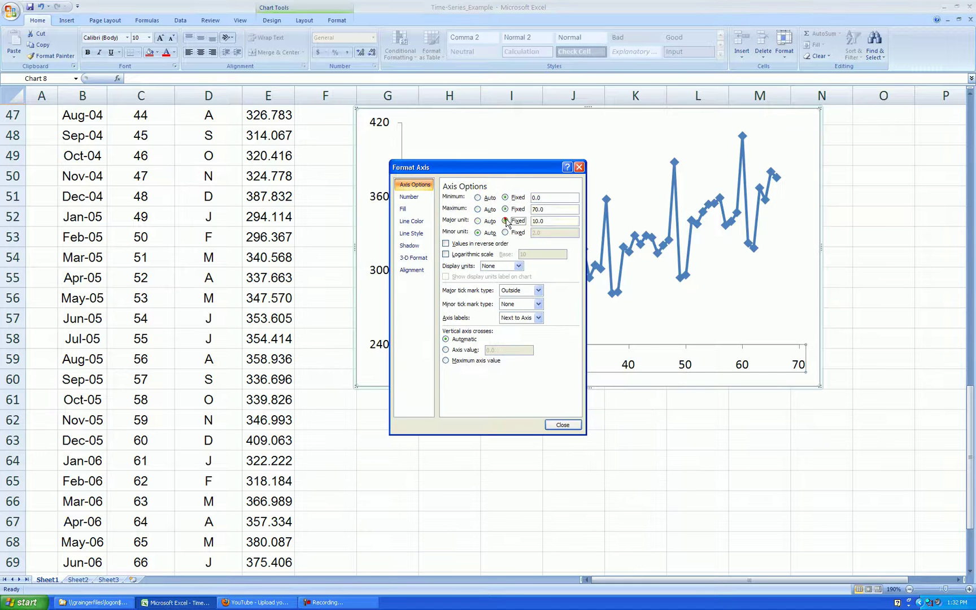
{"action": "double_click", "coordinate": [553, 209]}
{"action": "key", "text": "Tab"}
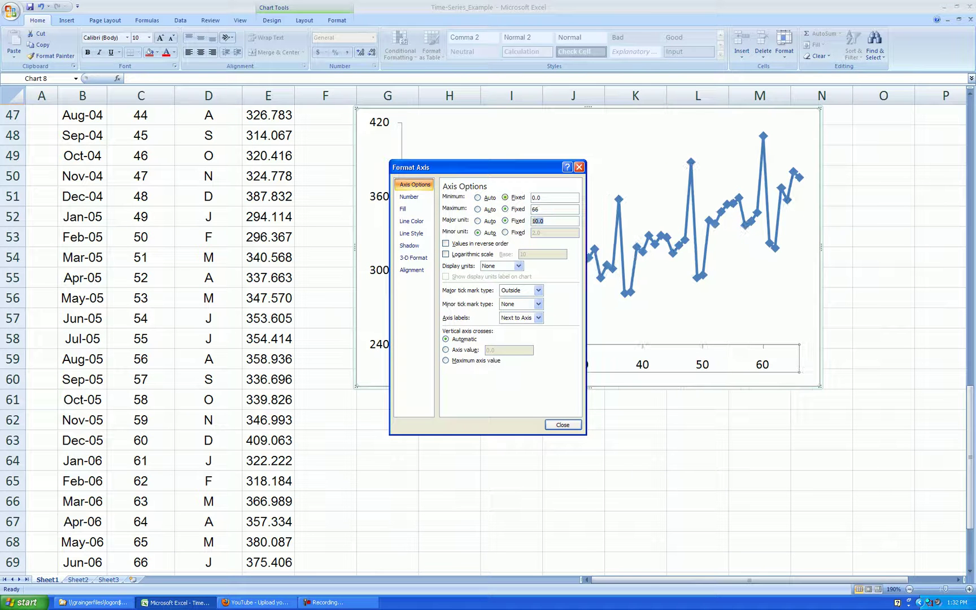
{"action": "left_click", "coordinate": [562, 424]}
{"action": "left_click", "coordinate": [790, 398]}
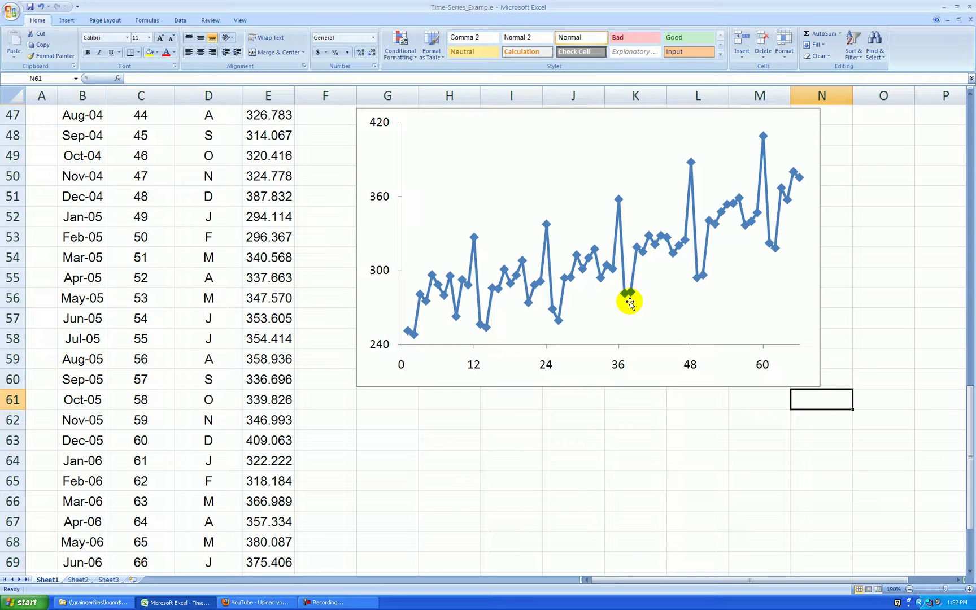
Give the sales series small built-in circle markers
{"action": "right_click", "coordinate": [612, 274]}
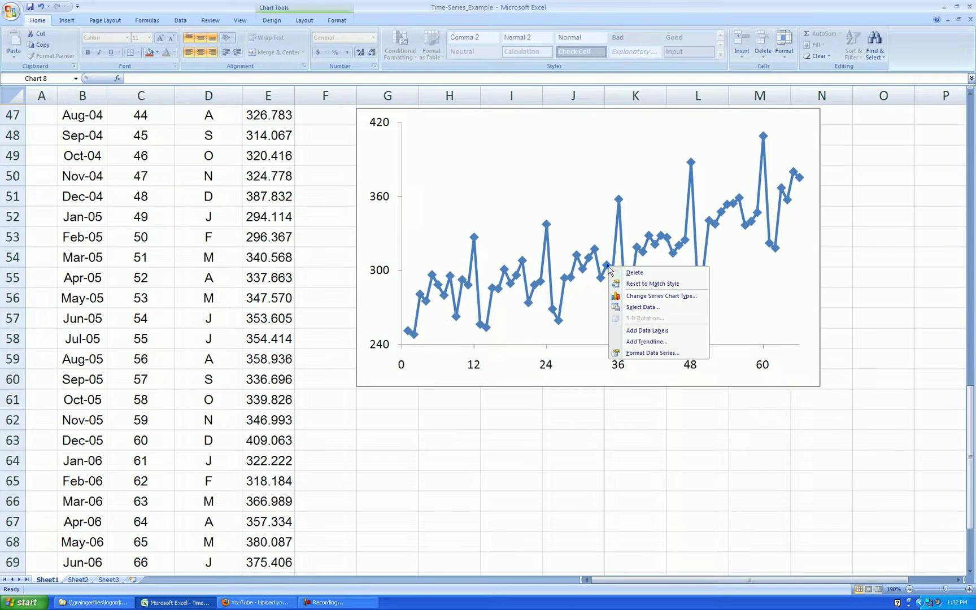
{"action": "left_click", "coordinate": [653, 353]}
{"action": "left_click", "coordinate": [412, 197]}
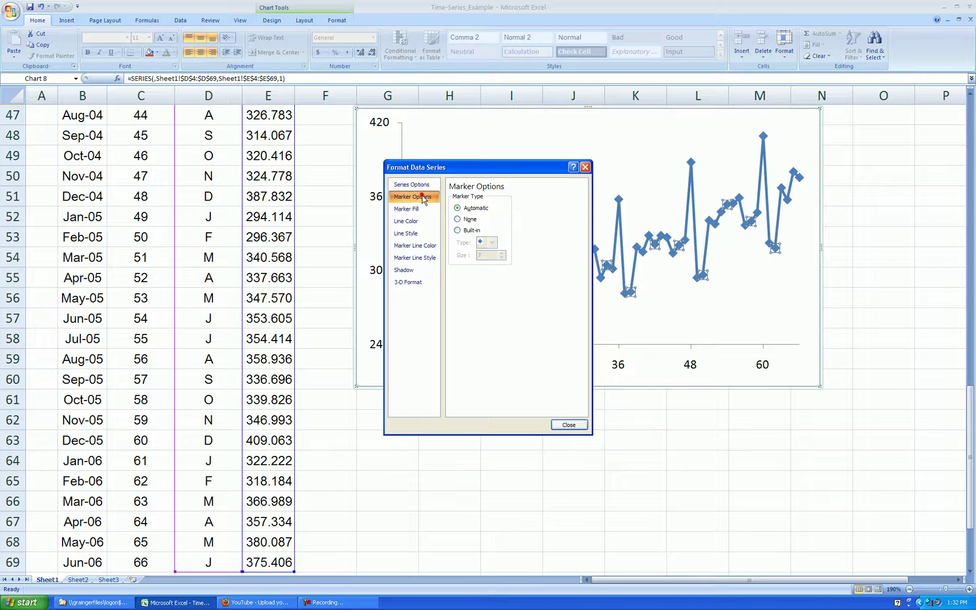
{"action": "left_click", "coordinate": [456, 228]}
{"action": "left_click", "coordinate": [492, 242]}
{"action": "left_click", "coordinate": [490, 320]}
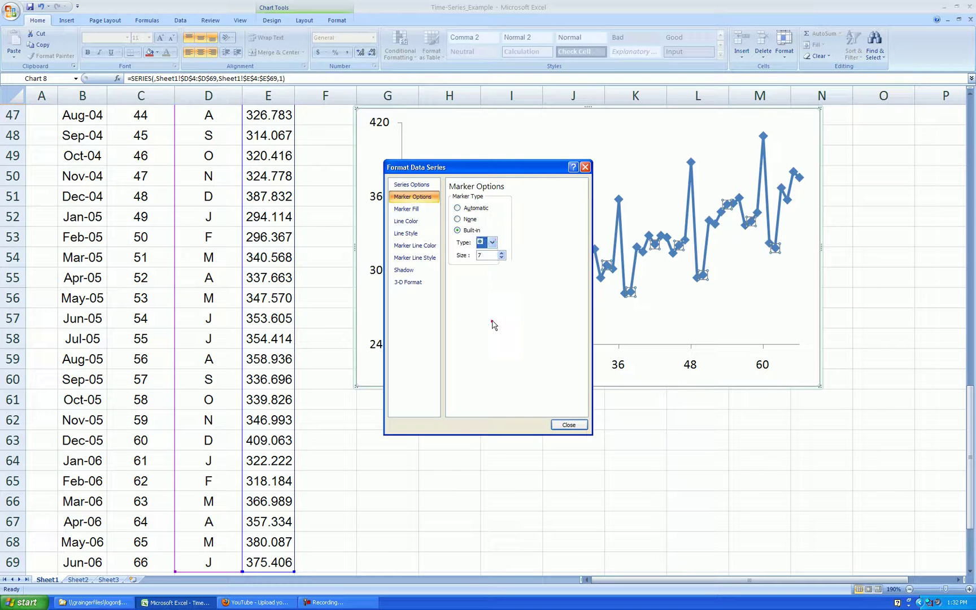
{"action": "left_click", "coordinate": [501, 258]}
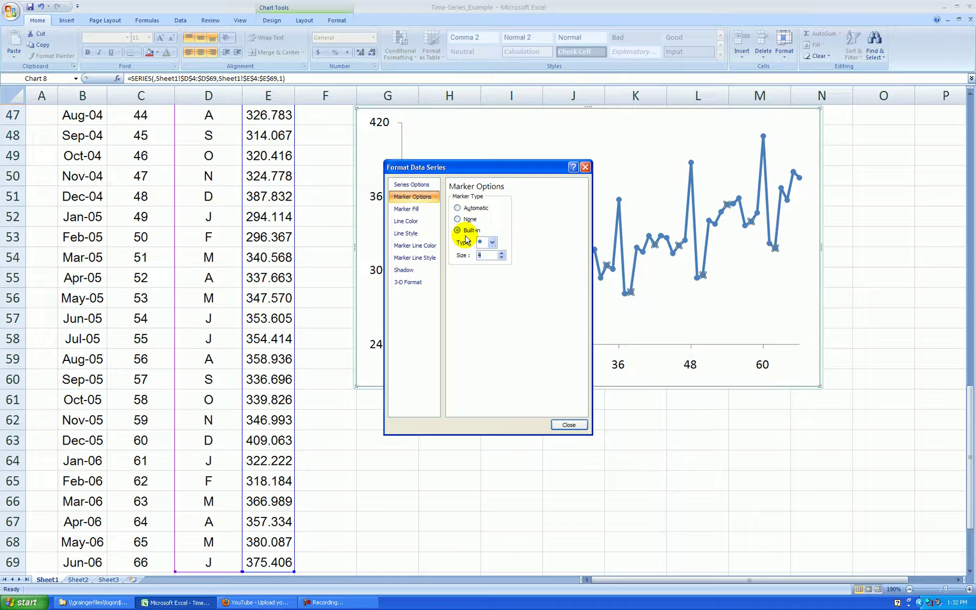
Fill the markers solid black, make the line solid black, and give marker outlines a solid line
{"action": "left_click", "coordinate": [423, 209]}
{"action": "left_click", "coordinate": [452, 208]}
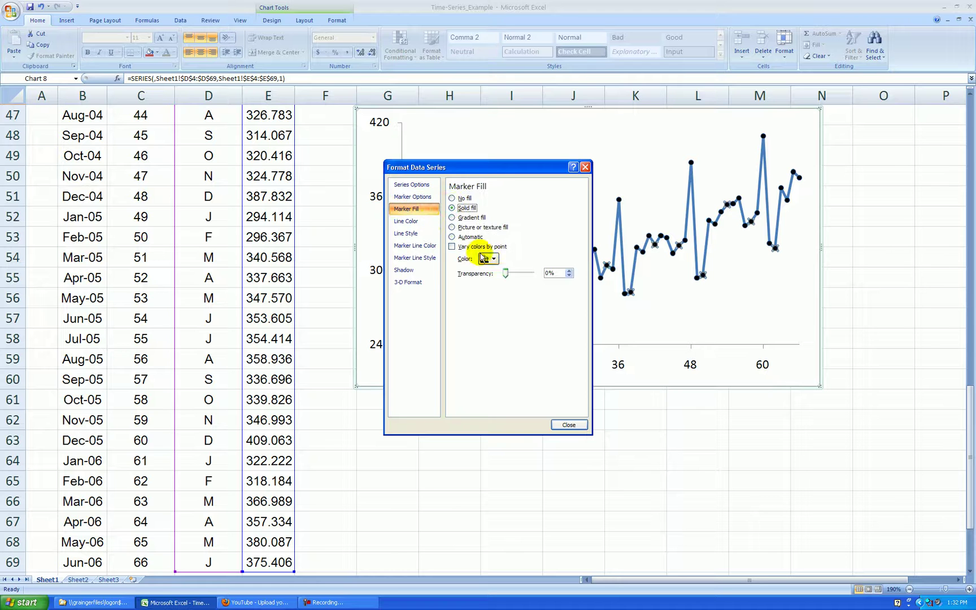
{"action": "left_click", "coordinate": [423, 222]}
{"action": "left_click", "coordinate": [452, 207]}
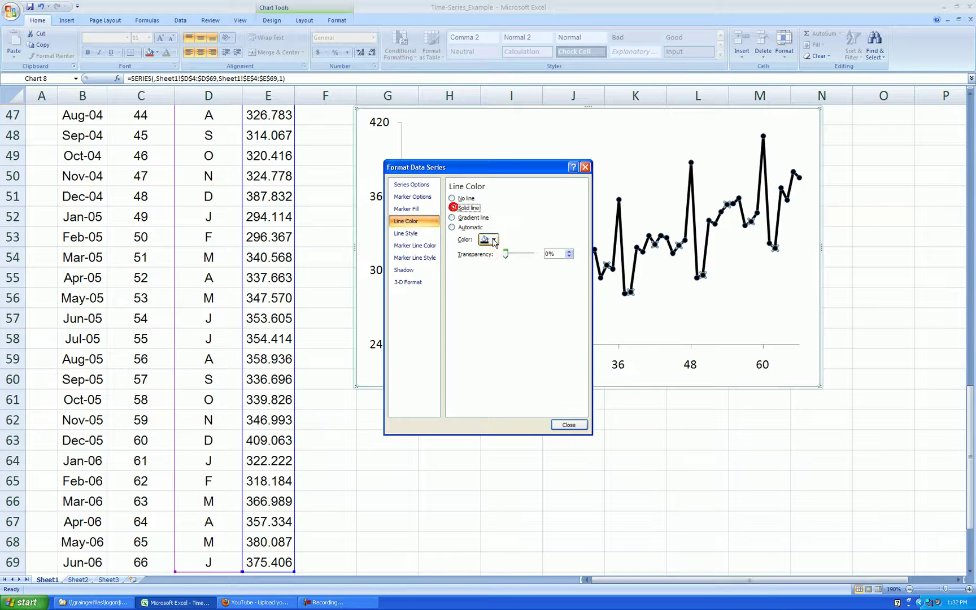
{"action": "left_click", "coordinate": [416, 234]}
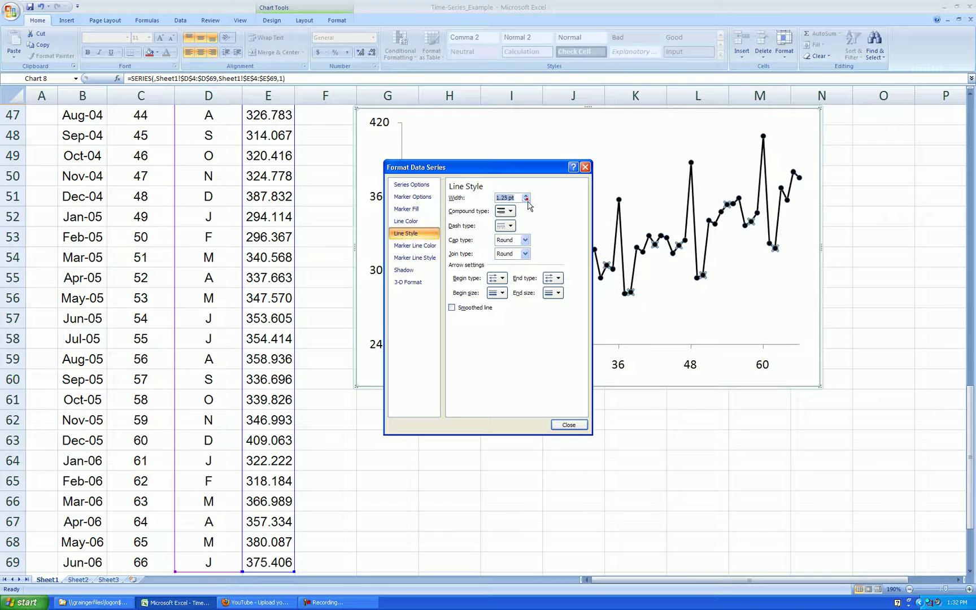
{"action": "left_click", "coordinate": [426, 244]}
{"action": "left_click", "coordinate": [467, 208]}
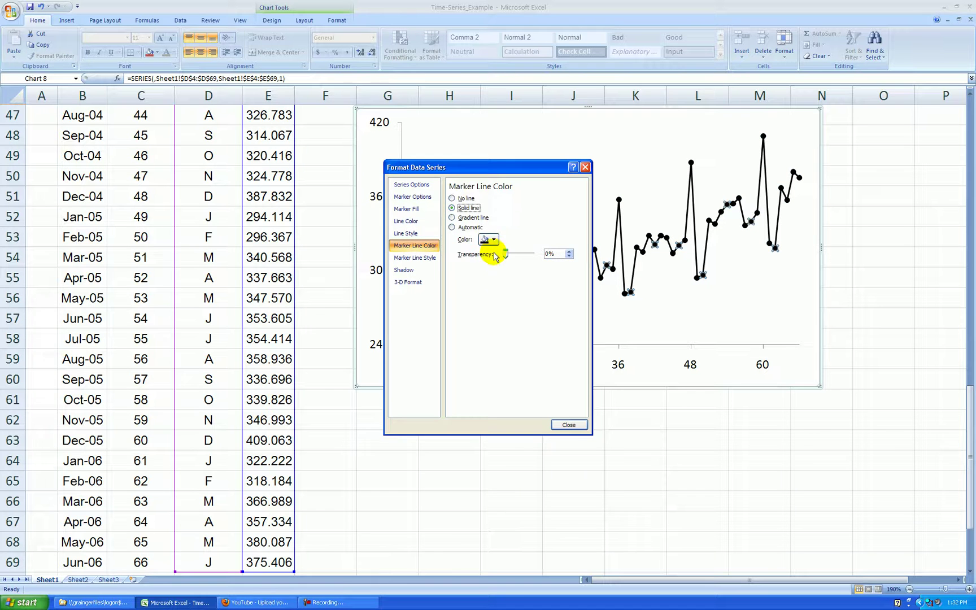
Add the title 'Month Index' below the horizontal axis
{"action": "left_click", "coordinate": [582, 427]}
{"action": "left_click", "coordinate": [868, 300]}
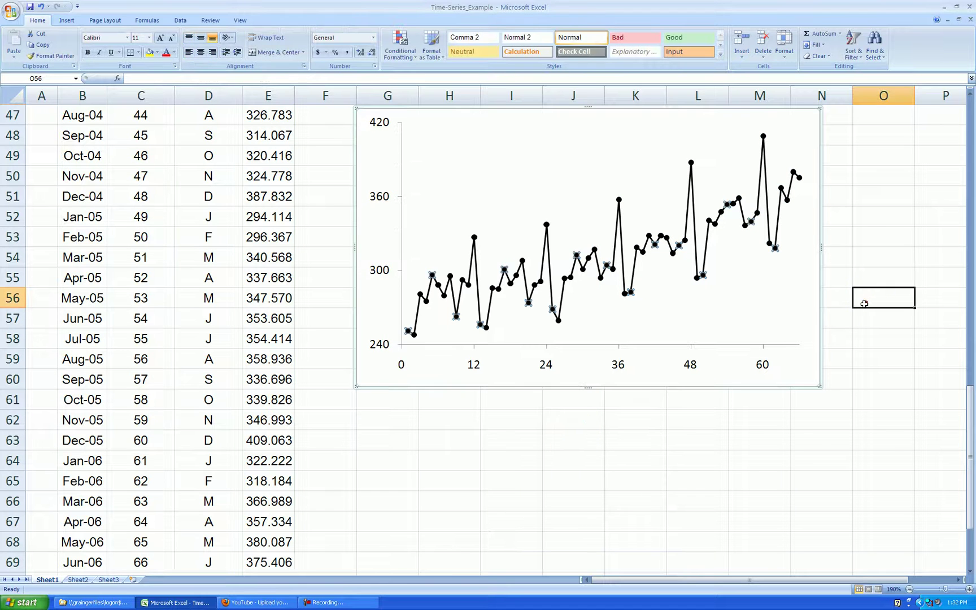
{"action": "left_click", "coordinate": [686, 377]}
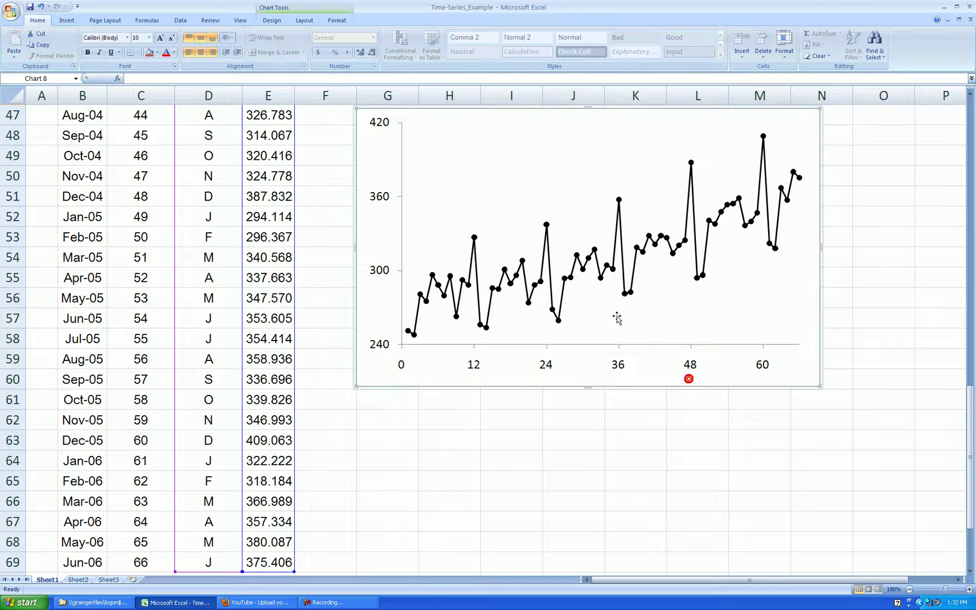
{"action": "left_click", "coordinate": [305, 20]}
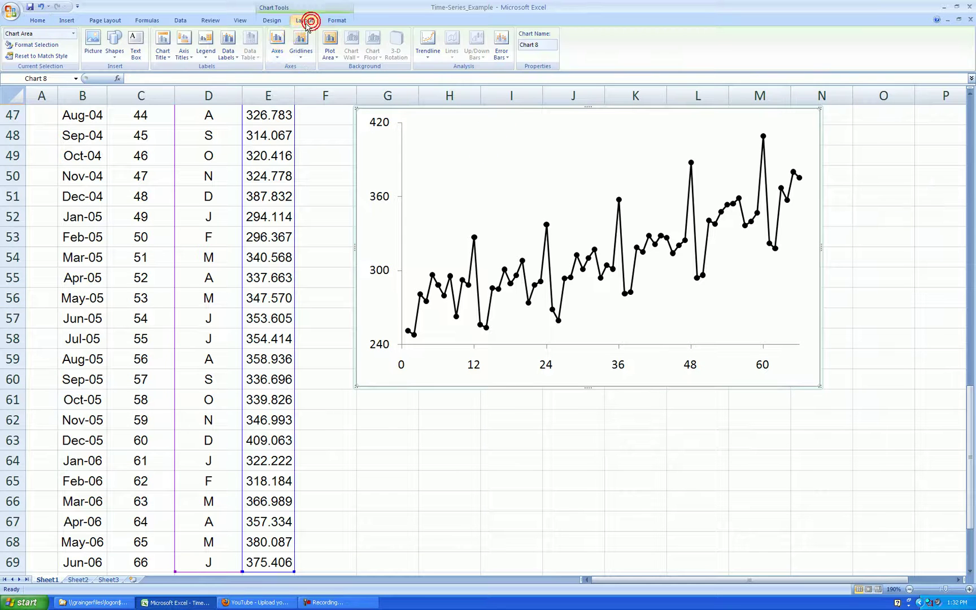
{"action": "left_click", "coordinate": [190, 48]}
{"action": "mouse_move", "coordinate": [211, 70]}
{"action": "left_click", "coordinate": [305, 95]}
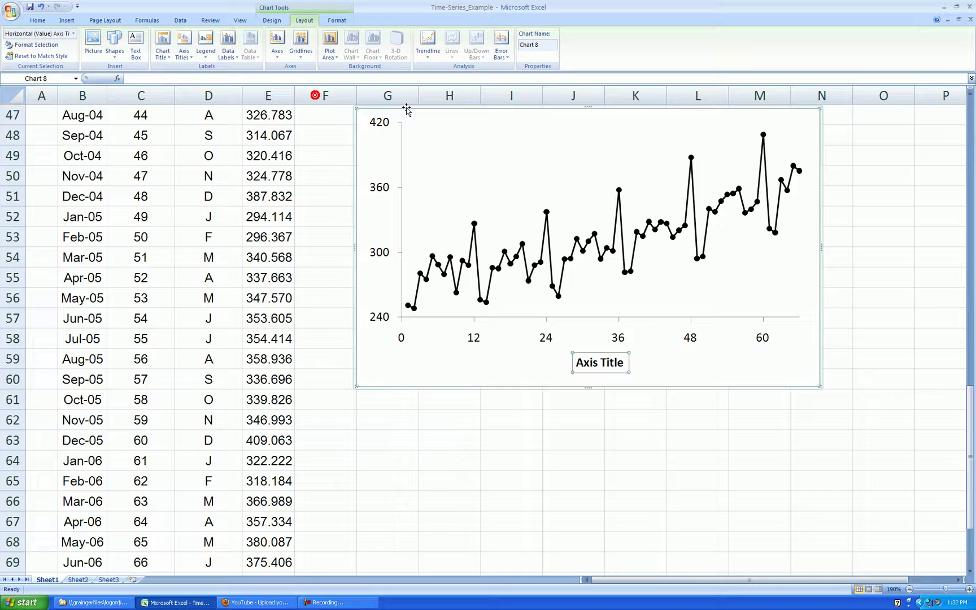
{"action": "type", "text": "Month Index"}
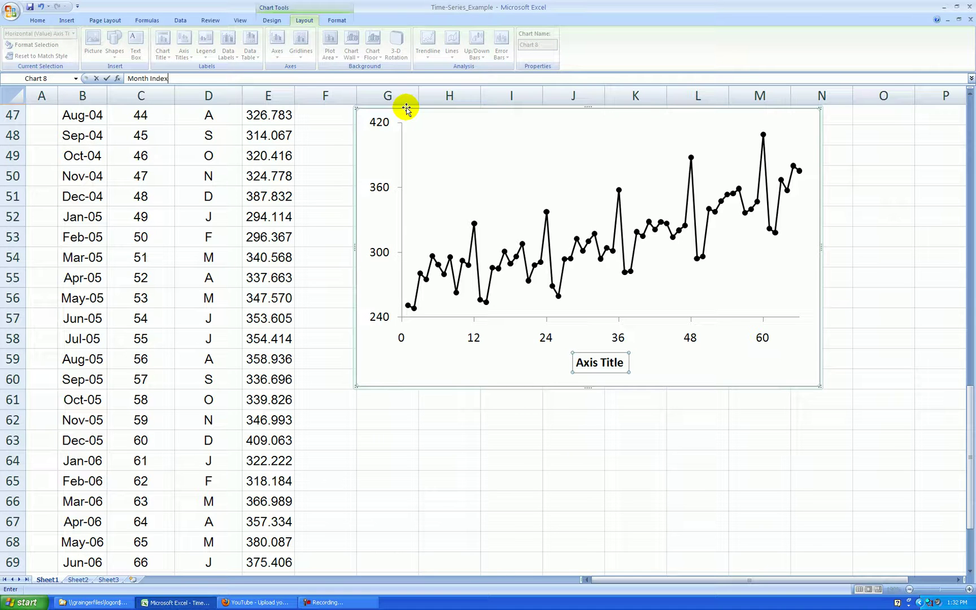
{"action": "left_click", "coordinate": [490, 439]}
Add the rotated title 'Retail Sales' beside the vertical axis
{"action": "left_click", "coordinate": [428, 327]}
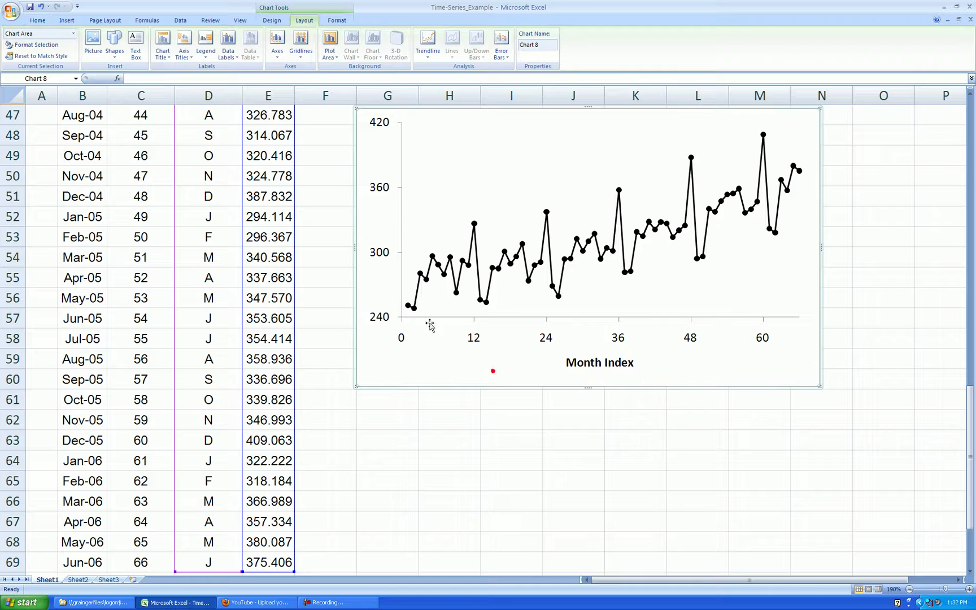
{"action": "left_click", "coordinate": [187, 57]}
{"action": "mouse_move", "coordinate": [223, 79]}
{"action": "left_click", "coordinate": [323, 106]}
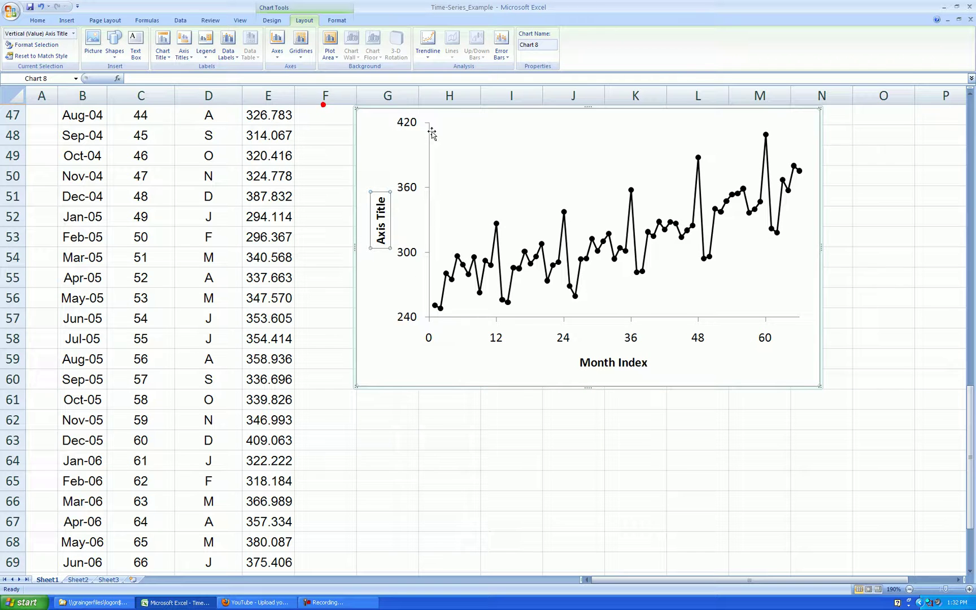
{"action": "type", "text": "Retail"}
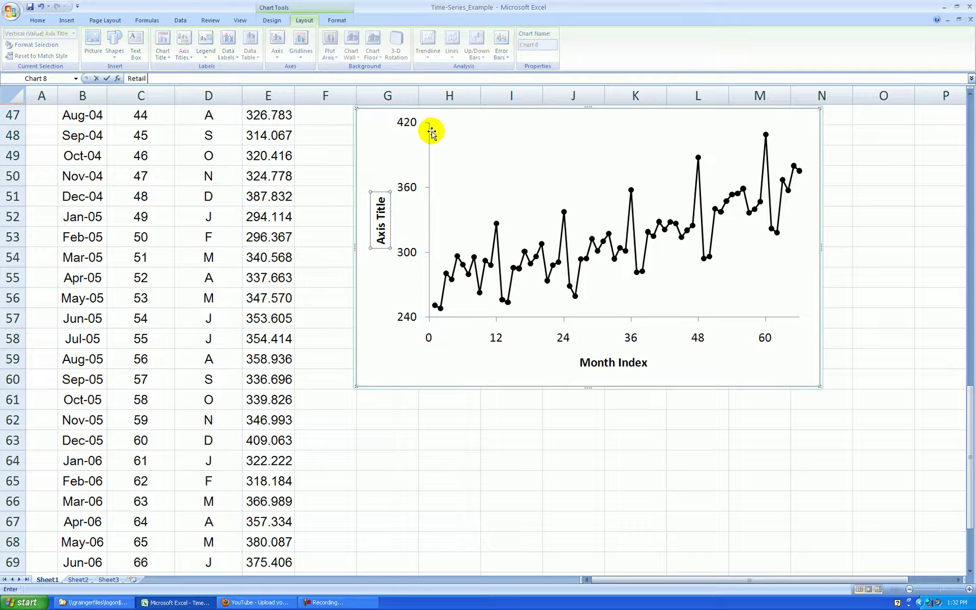
{"action": "type", "text": " Sales"}
{"action": "left_click", "coordinate": [508, 422]}
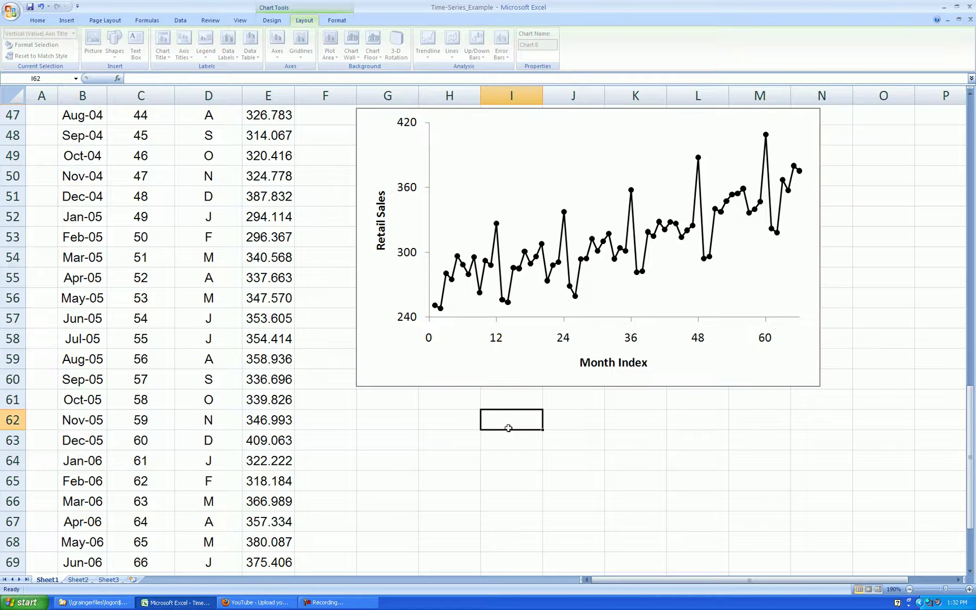
Give the plot area a solid dark border line
{"action": "scroll", "coordinate": [677, 415], "scroll_direction": "up", "scroll_amount": 1}
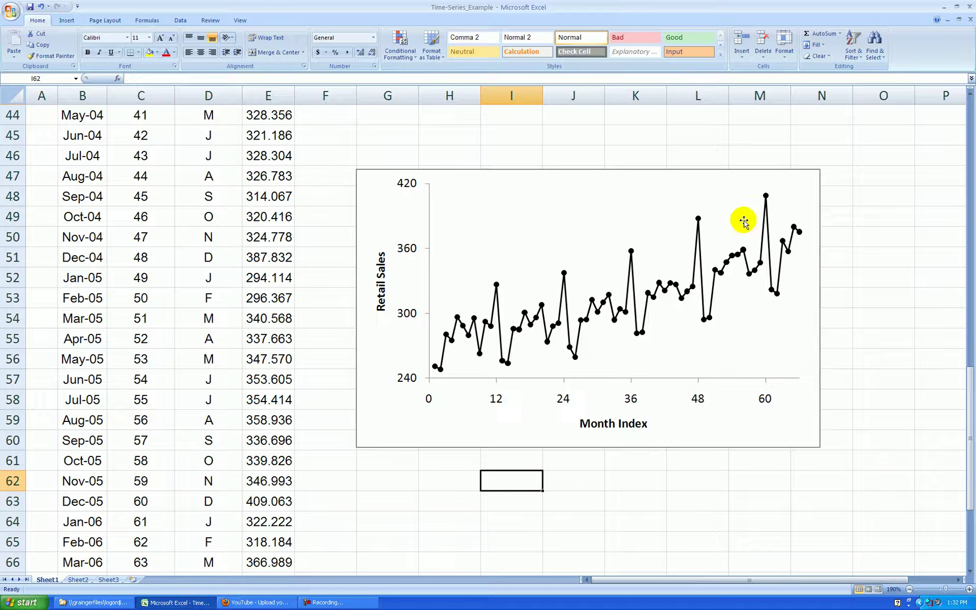
{"action": "right_click", "coordinate": [738, 367]}
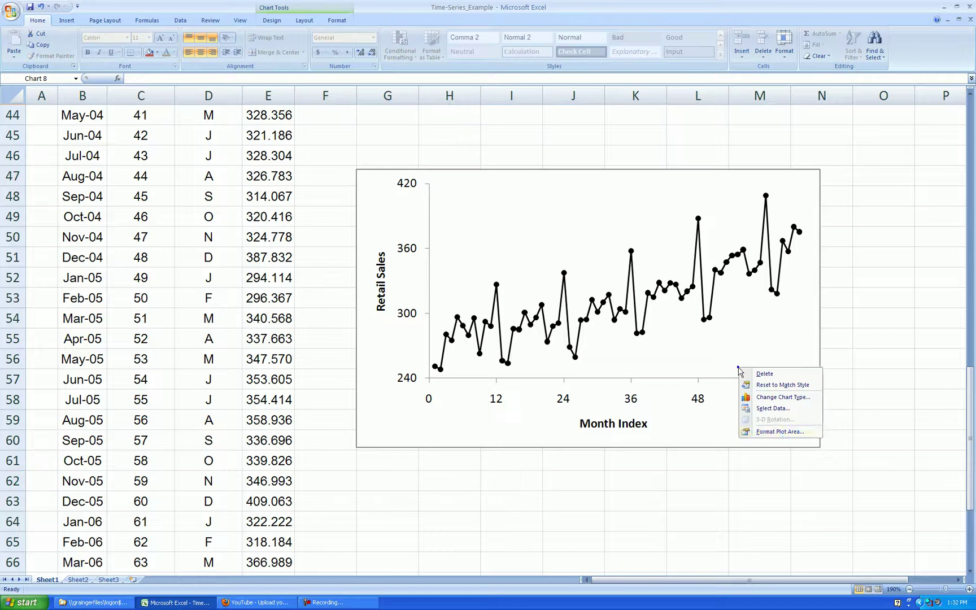
{"action": "left_click", "coordinate": [774, 429]}
{"action": "left_click", "coordinate": [414, 196]}
{"action": "left_click", "coordinate": [447, 207]}
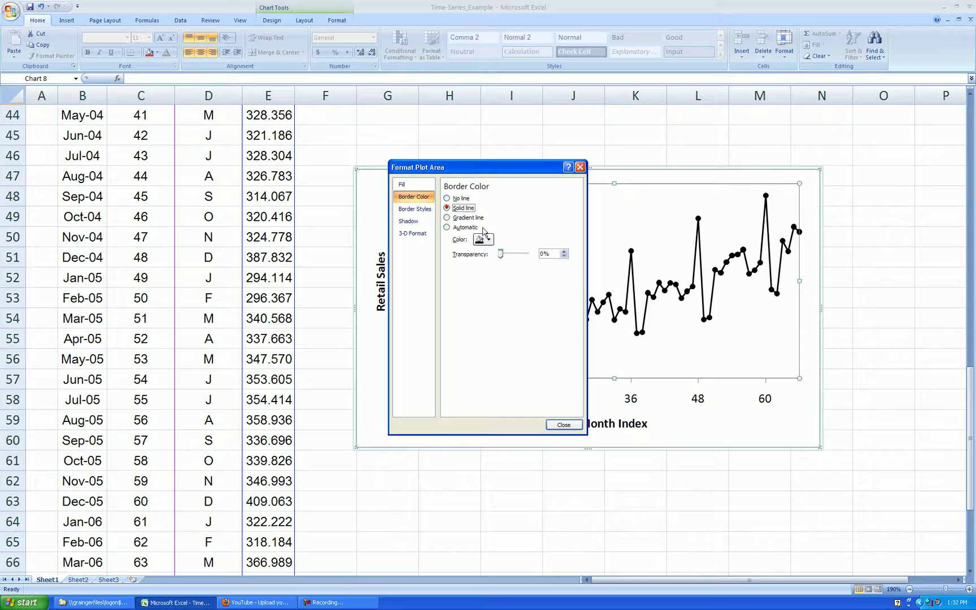
{"action": "left_click", "coordinate": [483, 240]}
{"action": "left_click", "coordinate": [476, 299]}
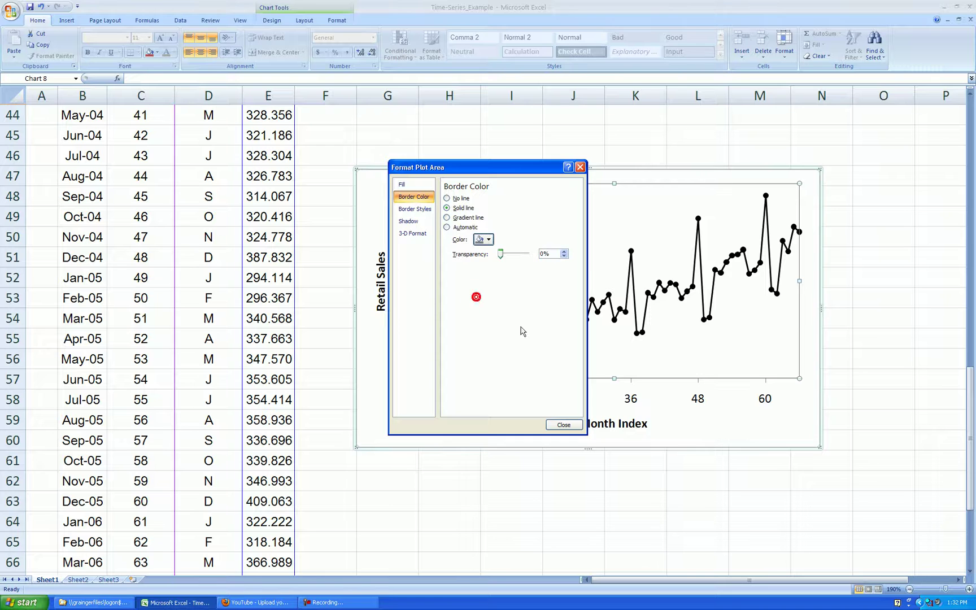
{"action": "left_click", "coordinate": [564, 425]}
{"action": "key", "text": "Escape"}
Set the chart area border to No line
{"action": "right_click", "coordinate": [780, 441]}
{"action": "left_click", "coordinate": [808, 436]}
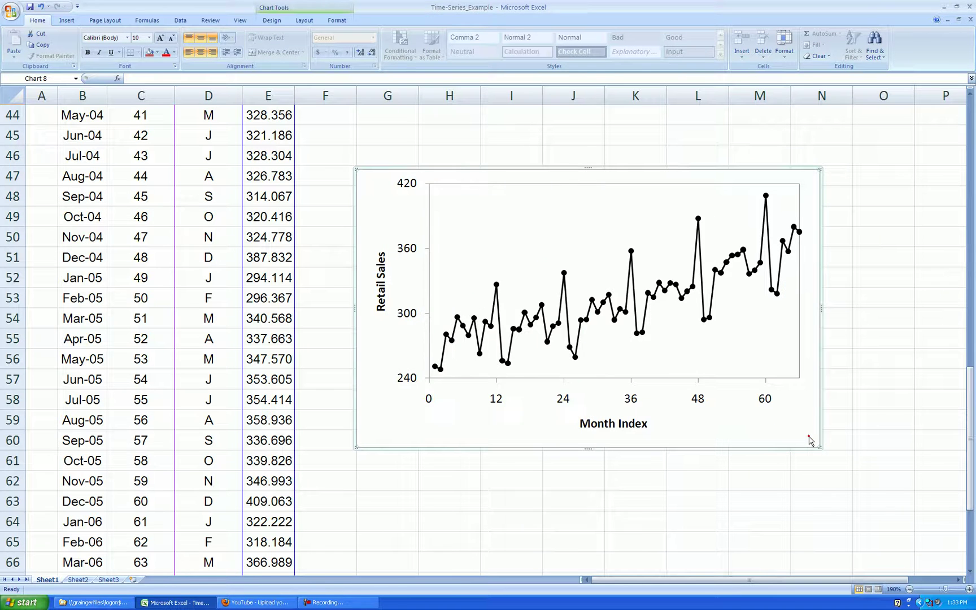
{"action": "left_click", "coordinate": [415, 198]}
{"action": "left_click", "coordinate": [446, 198]}
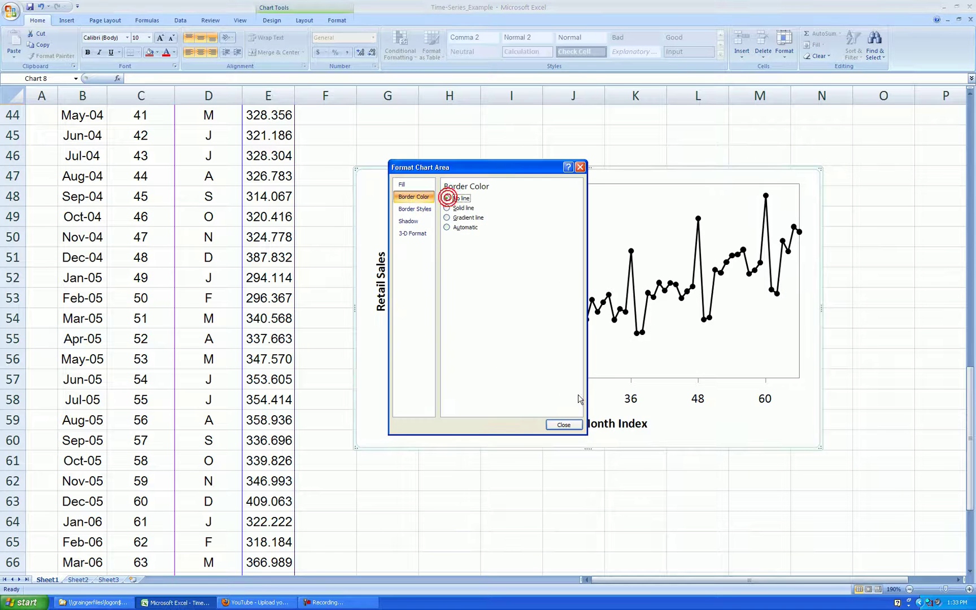
{"action": "left_click", "coordinate": [564, 425]}
{"action": "left_click", "coordinate": [852, 340]}
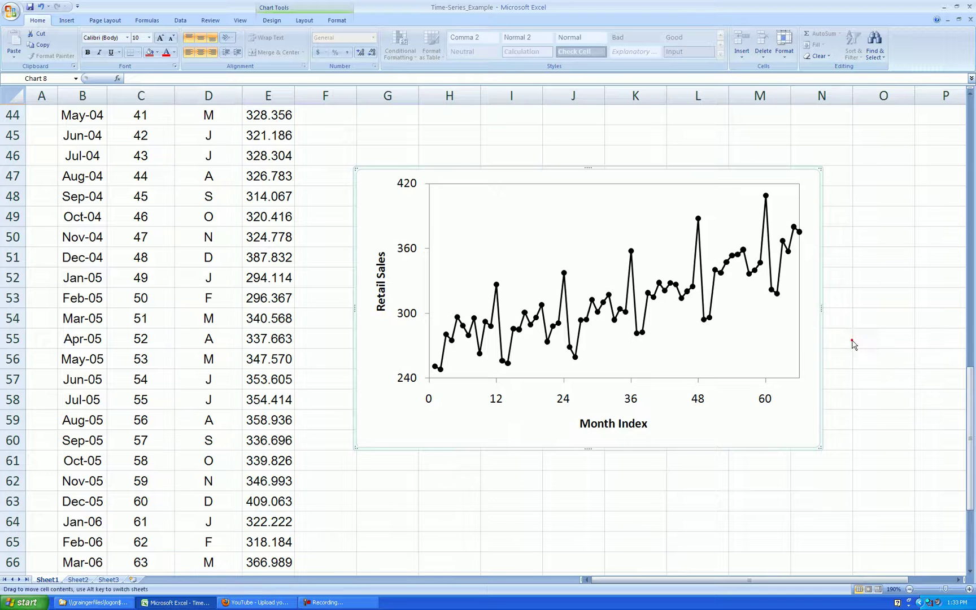
Add the chart title 'US Retail Sales (billions) Jan 01 - Jun 06' above the chart
{"action": "left_click", "coordinate": [798, 428]}
{"action": "left_click", "coordinate": [305, 20]}
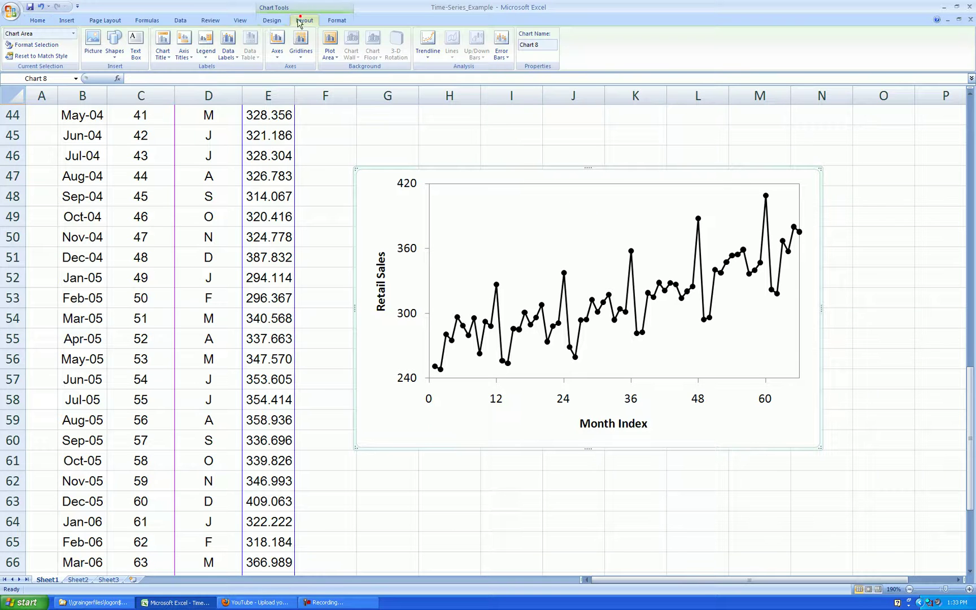
{"action": "left_click", "coordinate": [184, 46]}
{"action": "left_click", "coordinate": [163, 45]}
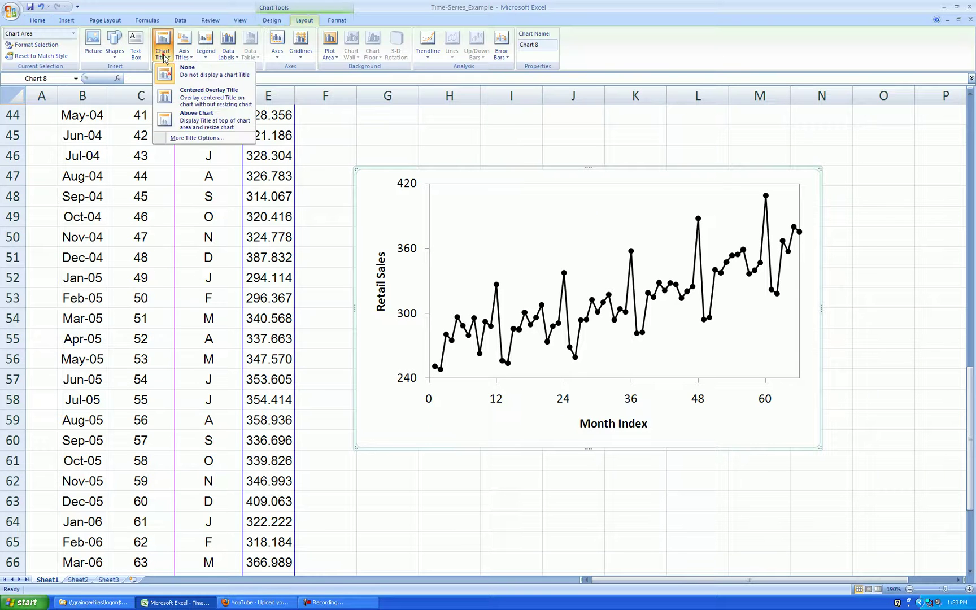
{"action": "left_click", "coordinate": [195, 120]}
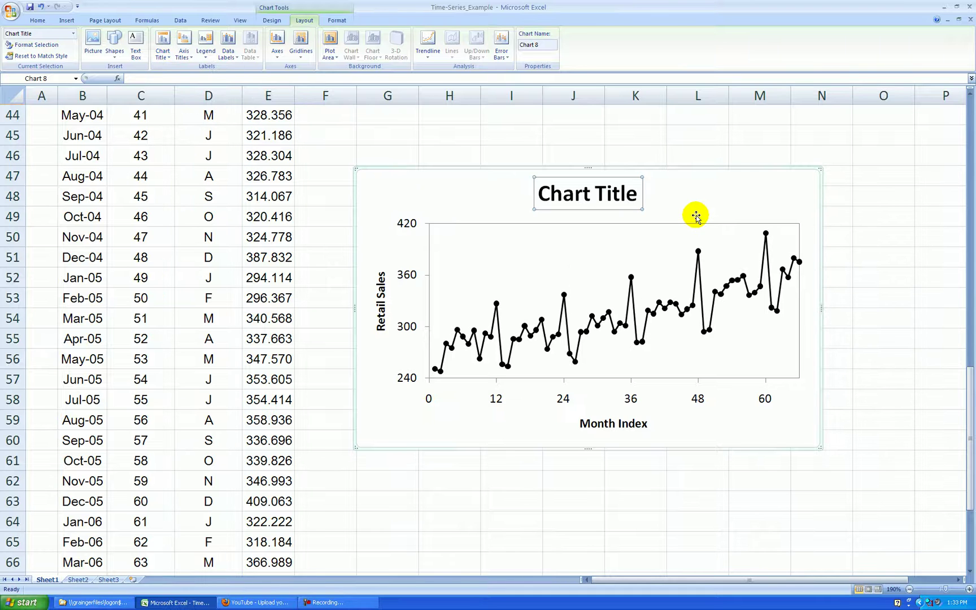
{"action": "type", "text": "US"}
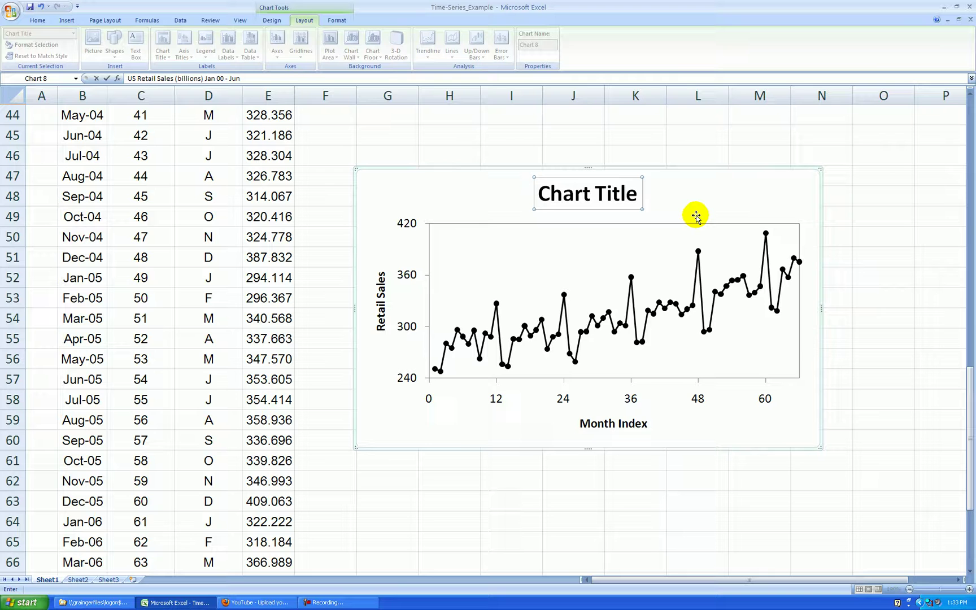
{"action": "type", "text": "6"}
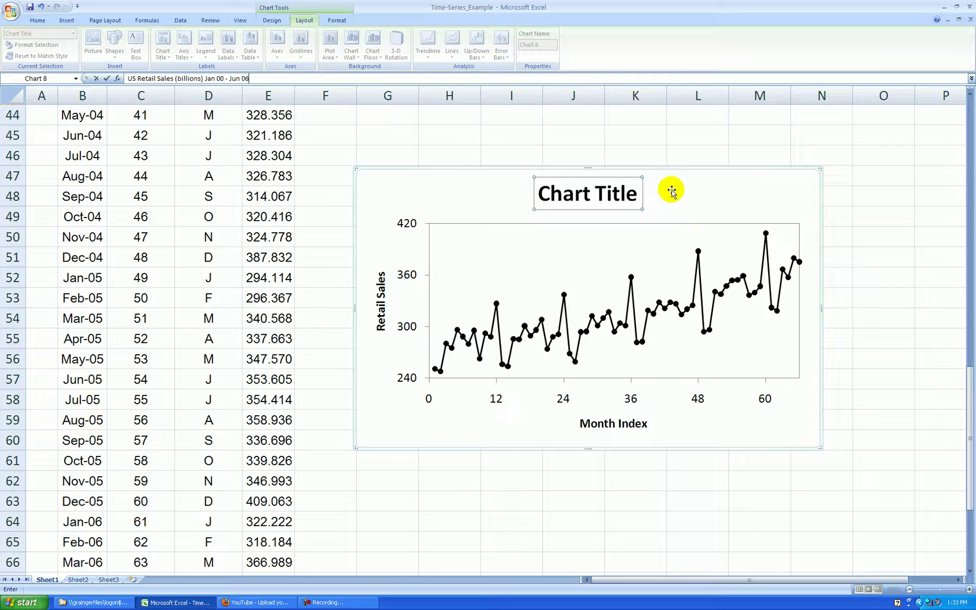
{"action": "left_click", "coordinate": [225, 79]}
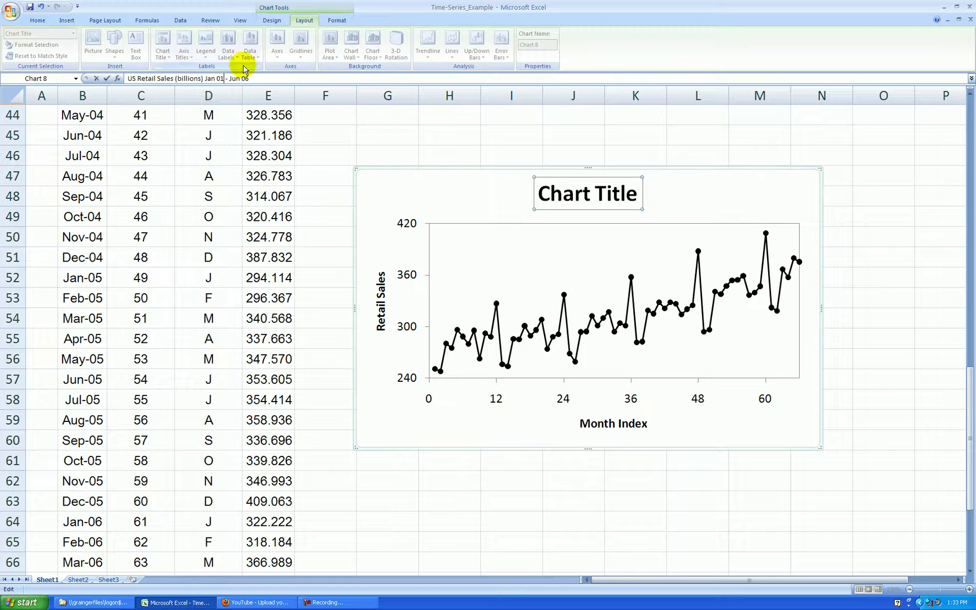
{"action": "left_click", "coordinate": [884, 276]}
Reduce the chart title font size to 12 so it fits on one line
{"action": "left_click", "coordinate": [595, 219]}
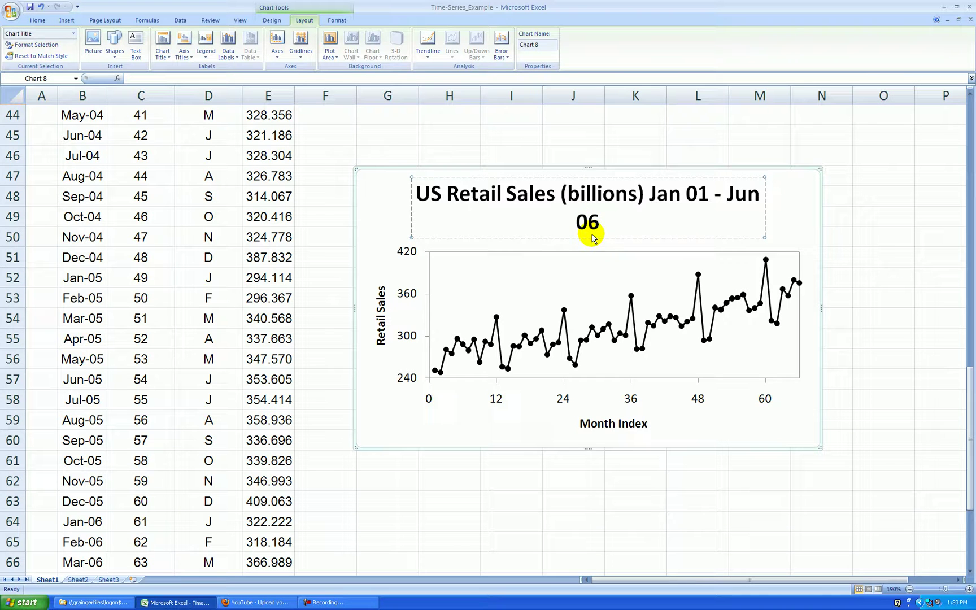
{"action": "left_click", "coordinate": [37, 21]}
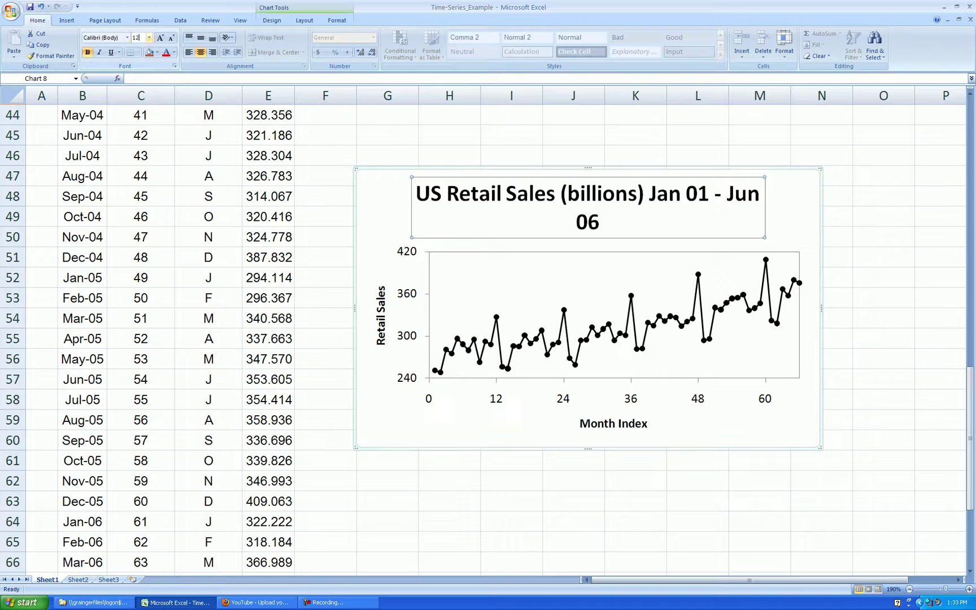
{"action": "key", "text": "Return"}
{"action": "left_click", "coordinate": [855, 237]}
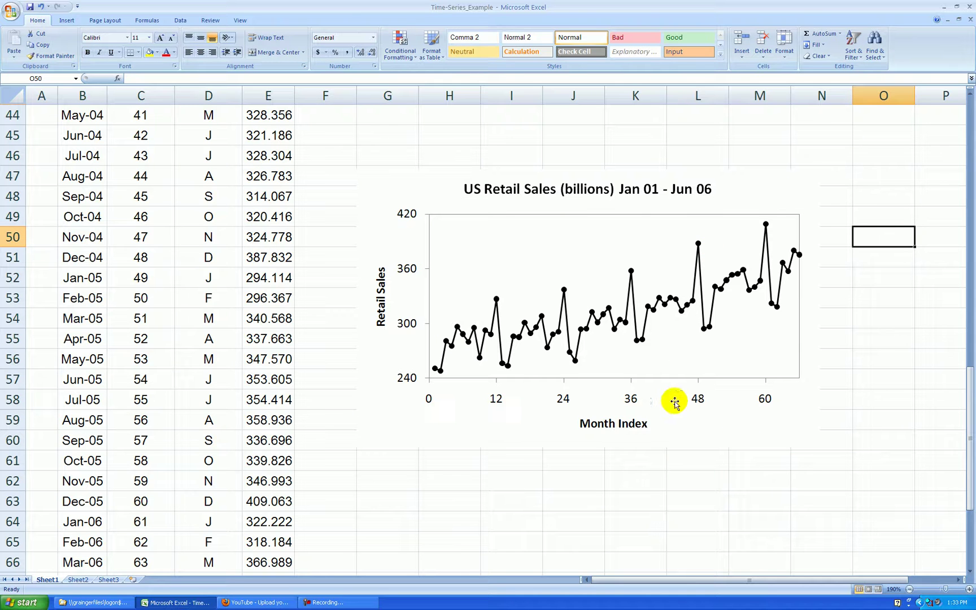
{"action": "left_click", "coordinate": [628, 189]}
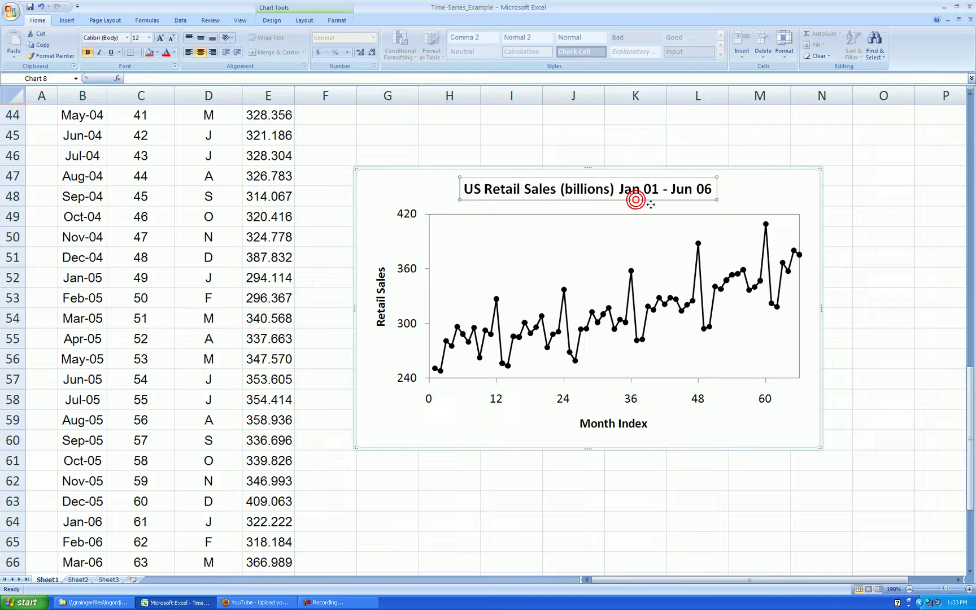
Nudge the chart title slightly right and add data labels to the sales series
{"action": "left_click_drag", "start_coordinate": [650, 205], "coordinate": [648, 205]}
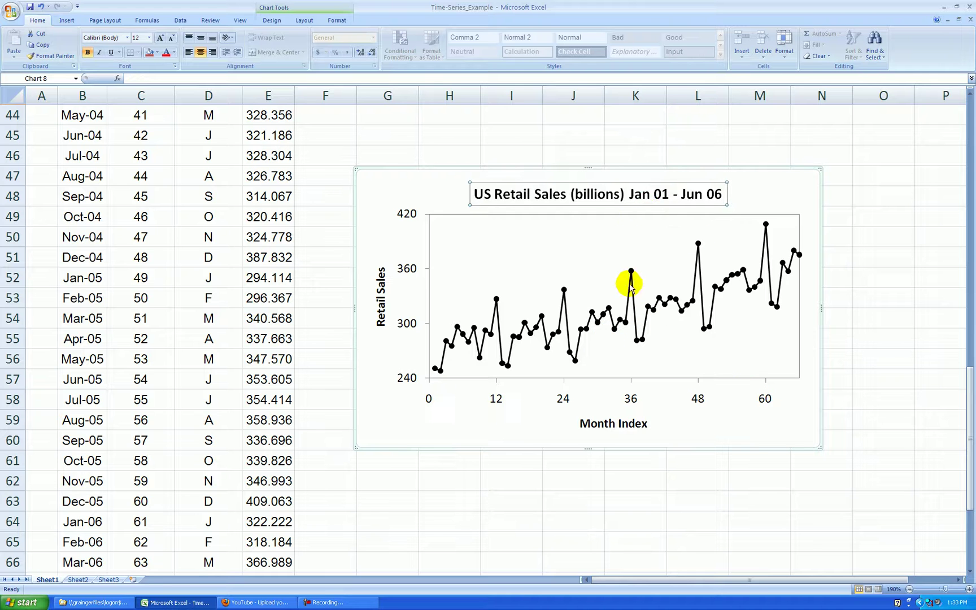
{"action": "right_click", "coordinate": [565, 294]}
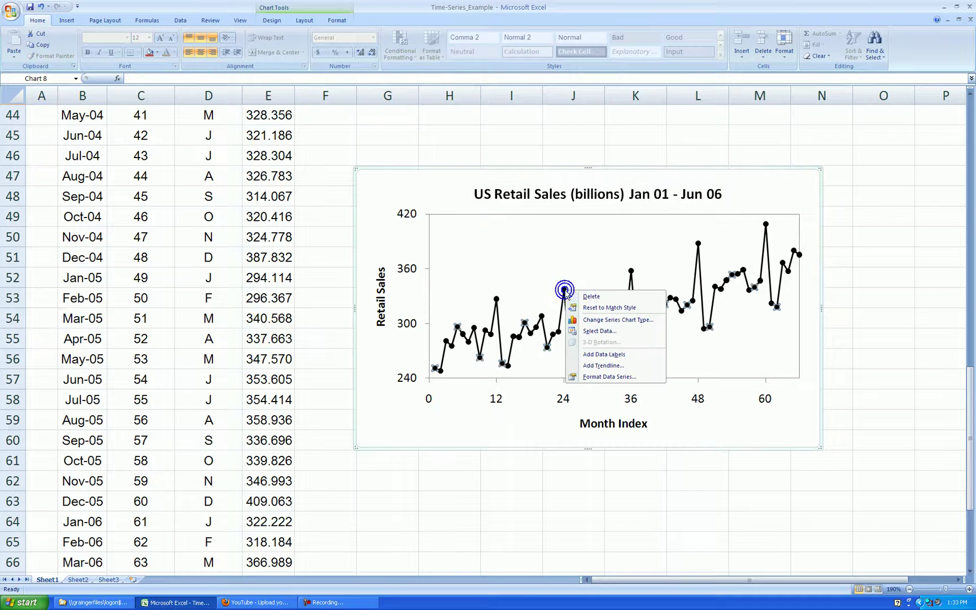
{"action": "left_click", "coordinate": [608, 356]}
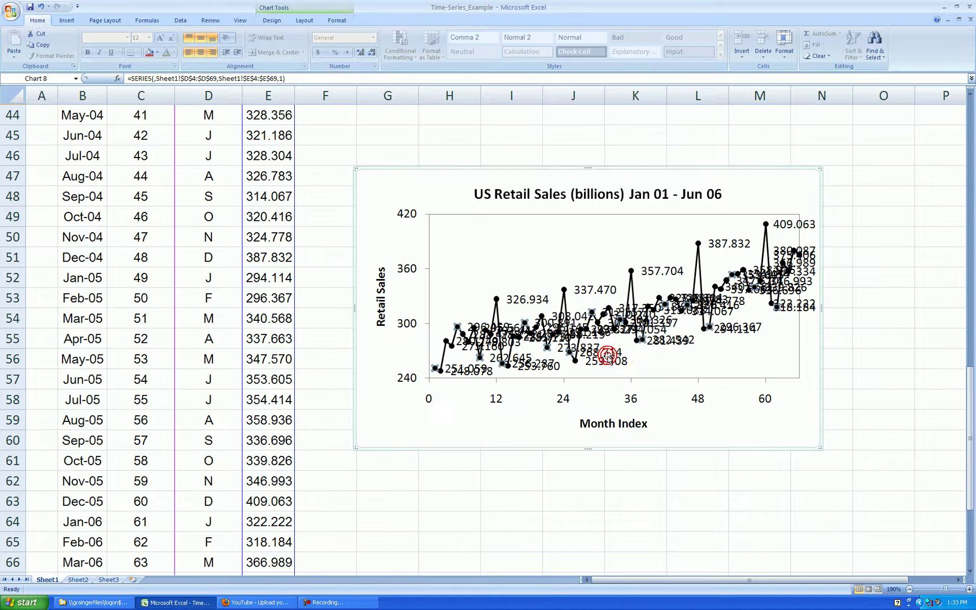
Make the data labels show the X value (month letter) instead of the Y value
{"action": "right_click", "coordinate": [522, 301]}
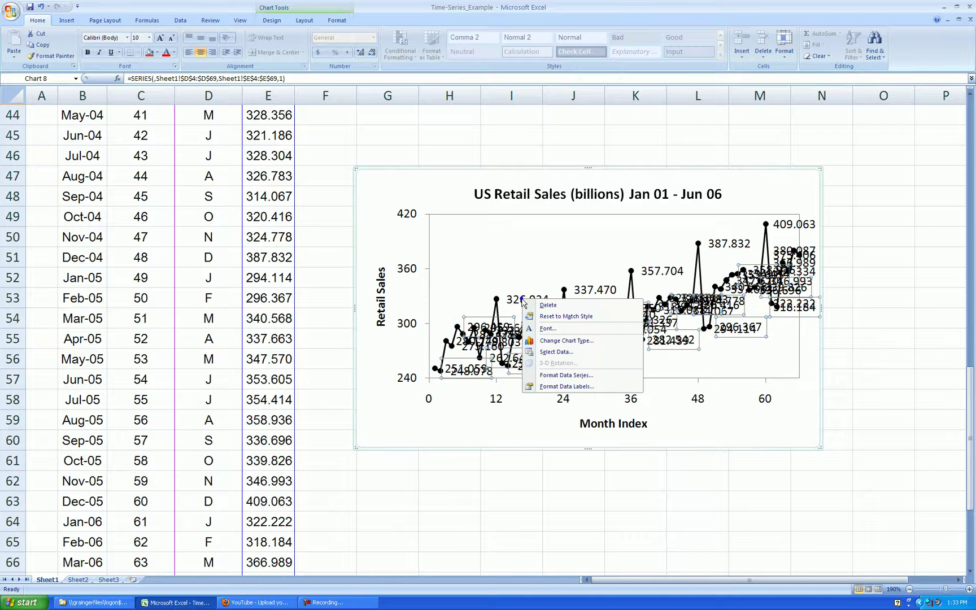
{"action": "left_click", "coordinate": [558, 388]}
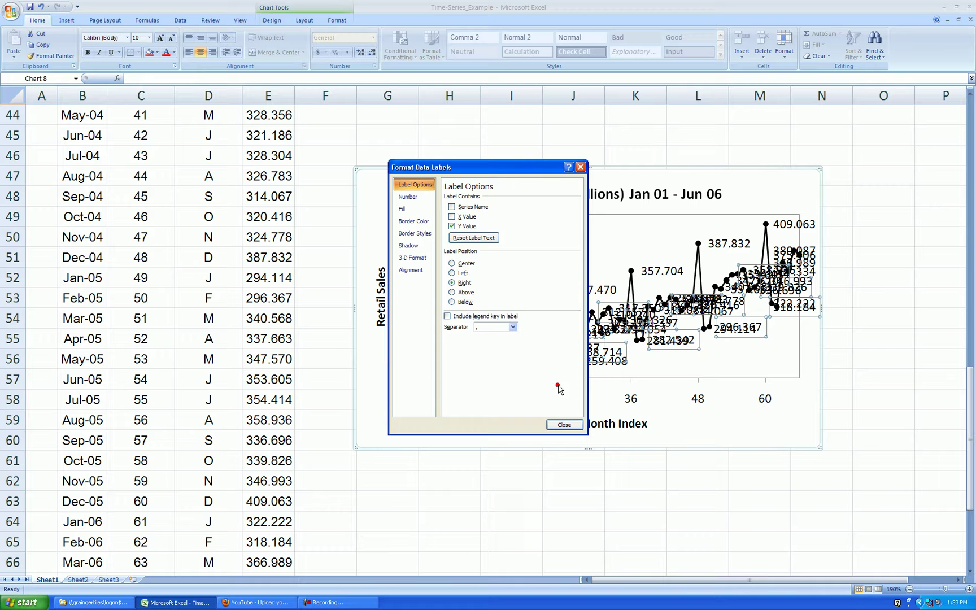
{"action": "left_click", "coordinate": [452, 226]}
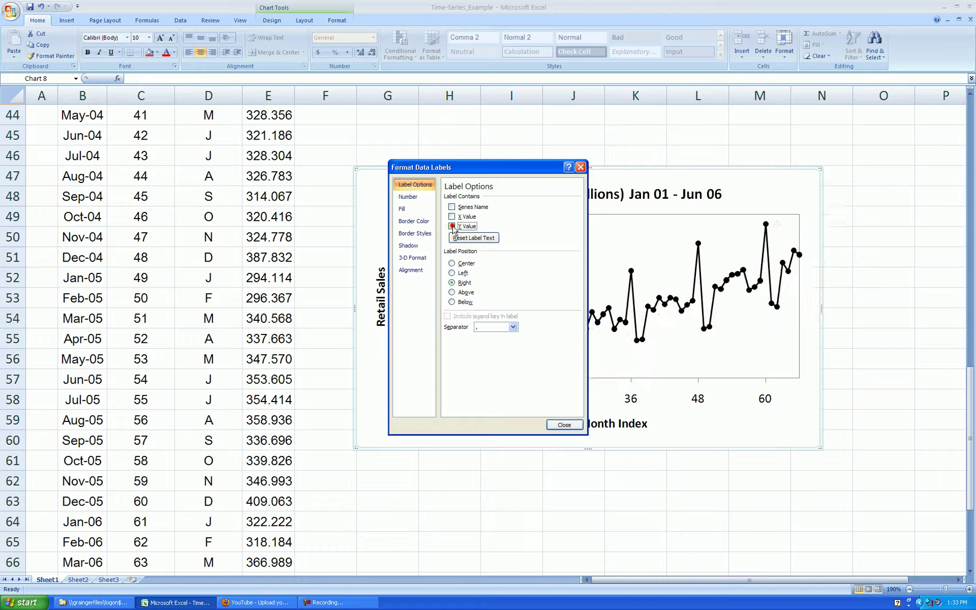
{"action": "left_click", "coordinate": [452, 217]}
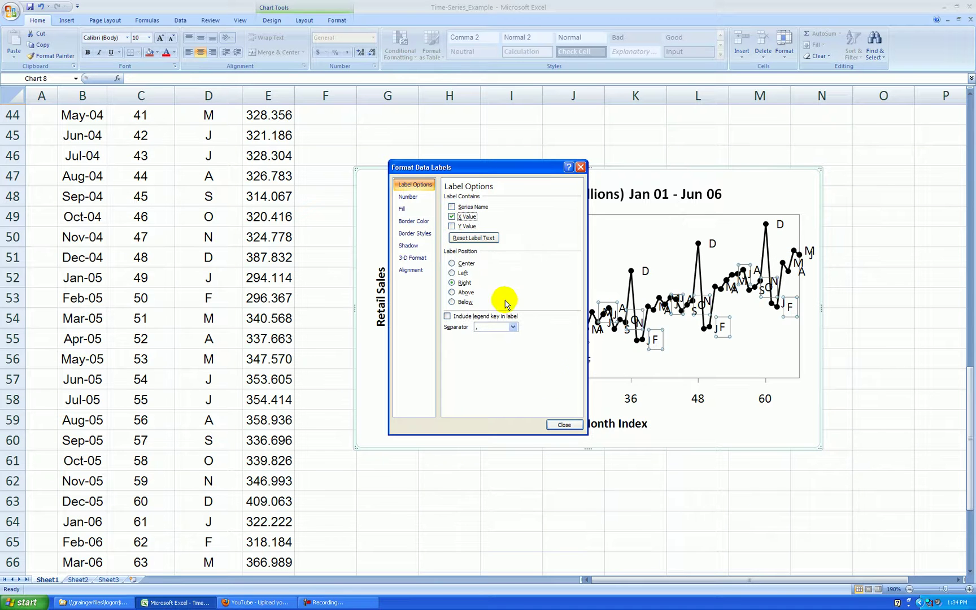
{"action": "left_click", "coordinate": [563, 424]}
{"action": "left_click", "coordinate": [884, 296]}
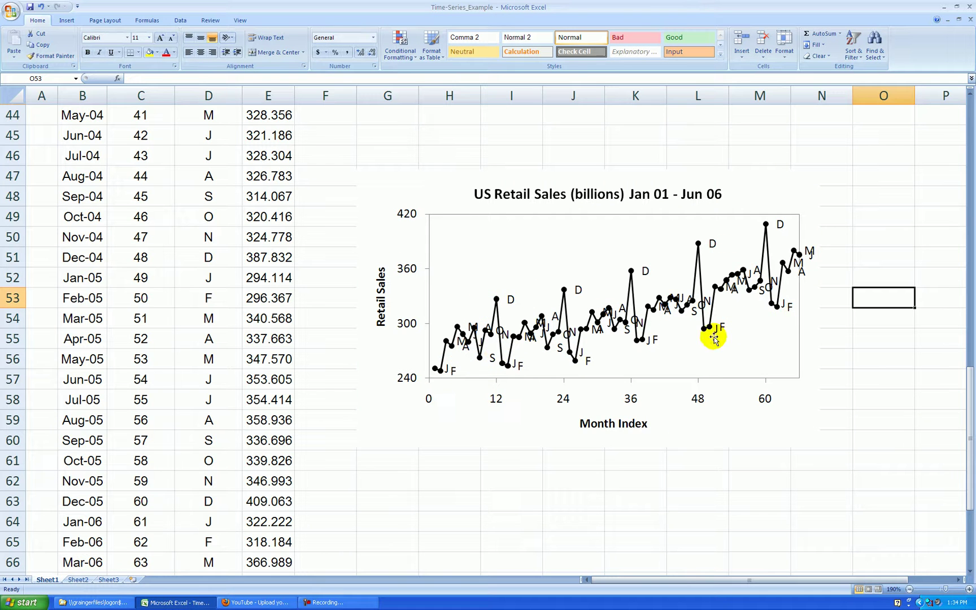
Drag the sales chart's top edge upward to make it taller
{"action": "left_click", "coordinate": [653, 432]}
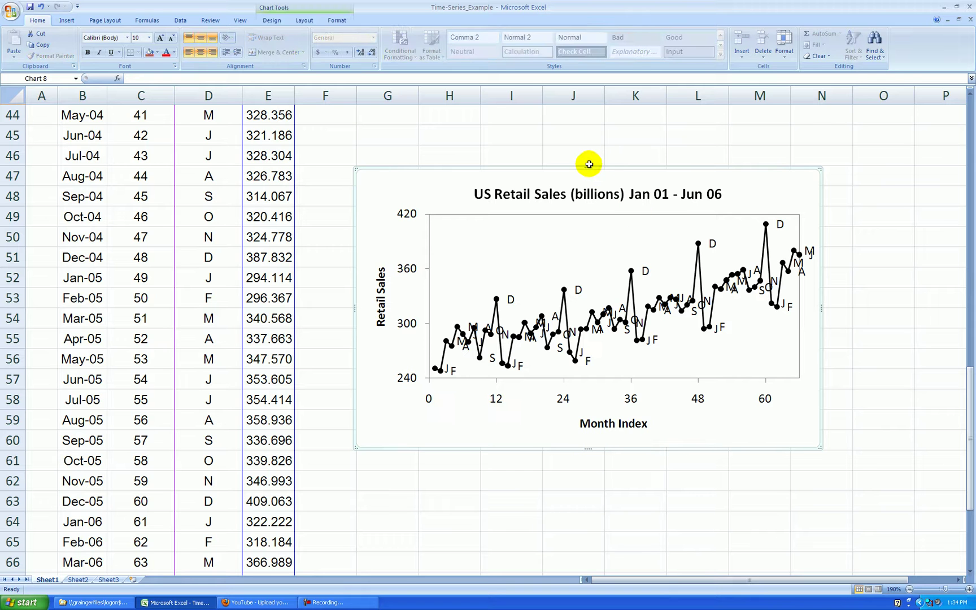
{"action": "left_click_drag", "start_coordinate": [587, 167], "coordinate": [590, 144]}
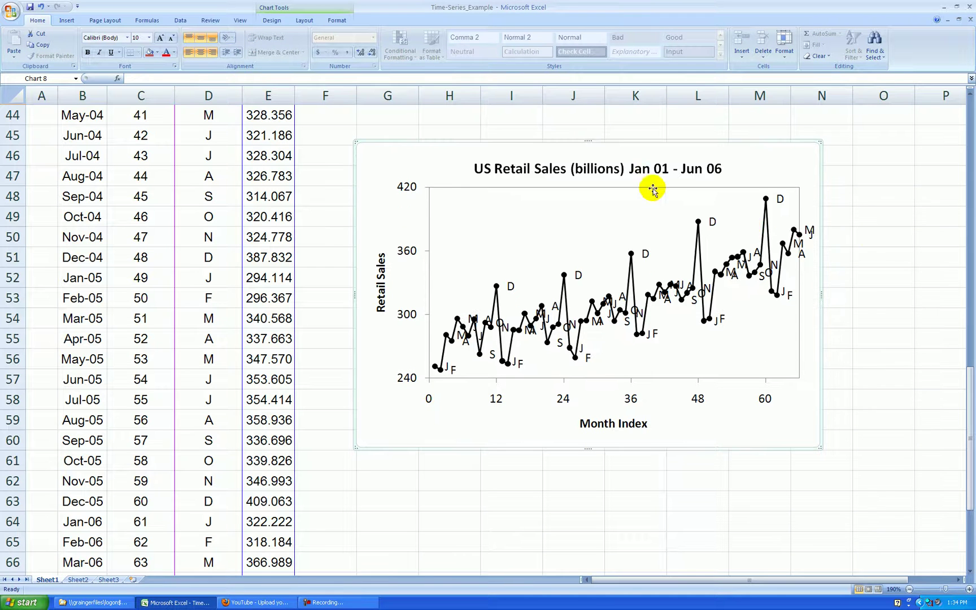
{"action": "left_click", "coordinate": [876, 242]}
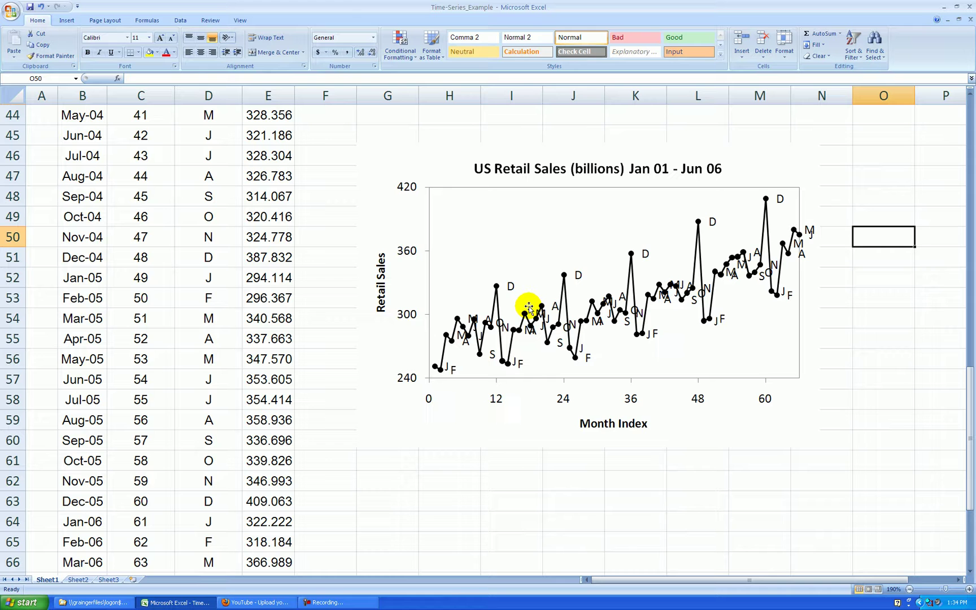
Set the month-initial data labels to an 8-point font
{"action": "right_click", "coordinate": [511, 287]}
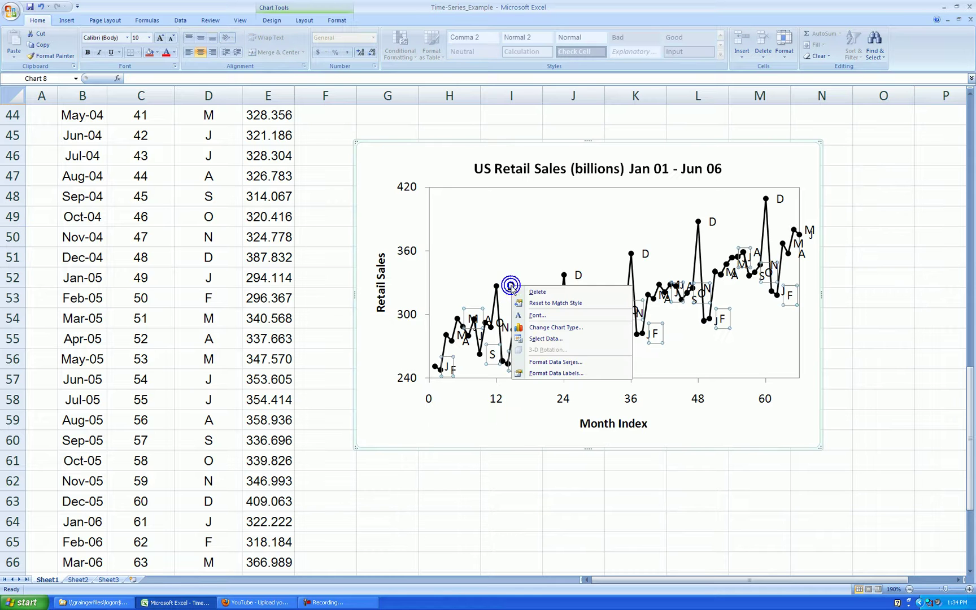
{"action": "left_click", "coordinate": [556, 373]}
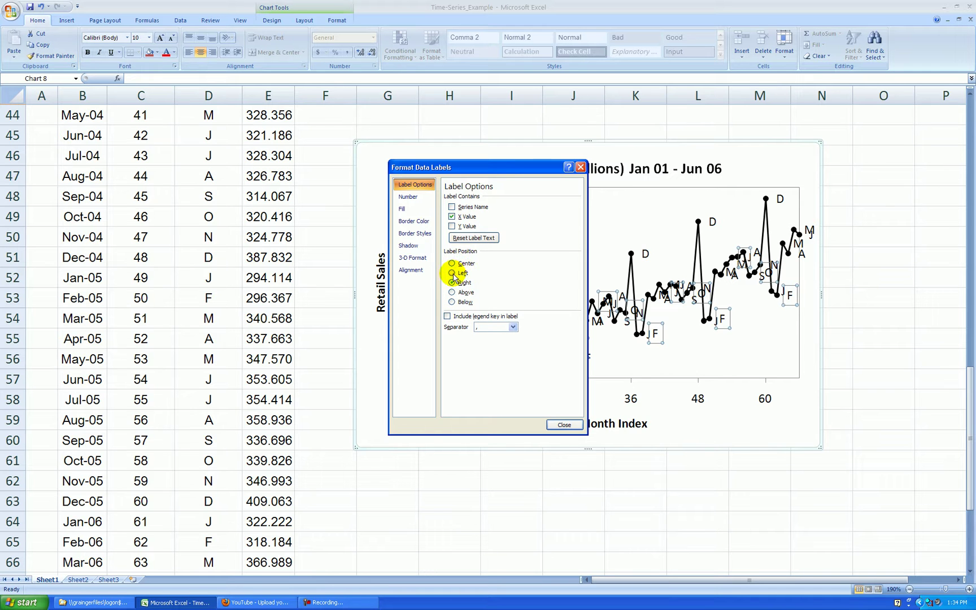
{"action": "left_click", "coordinate": [565, 425]}
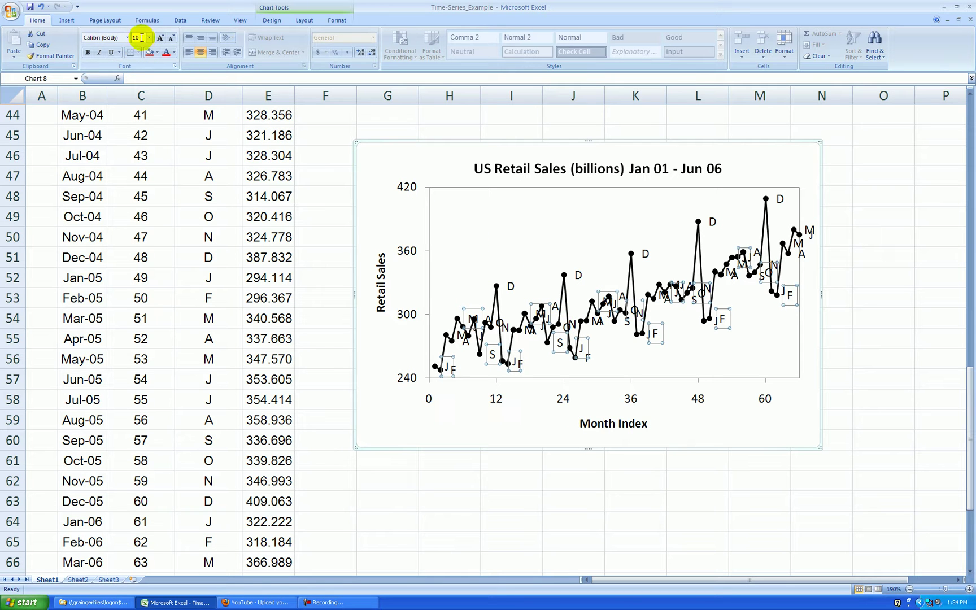
{"action": "left_click", "coordinate": [190, 38]}
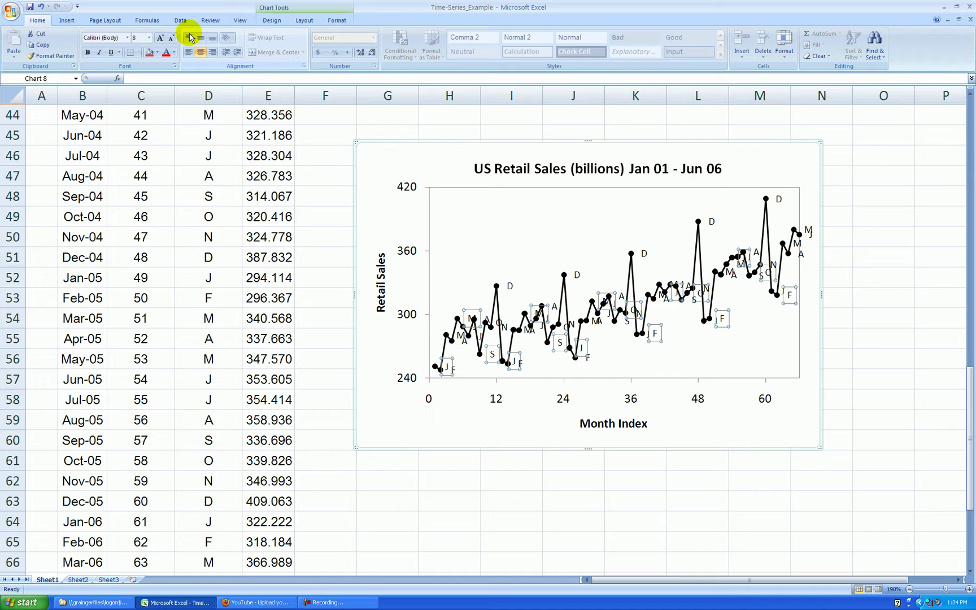
{"action": "left_click", "coordinate": [875, 198]}
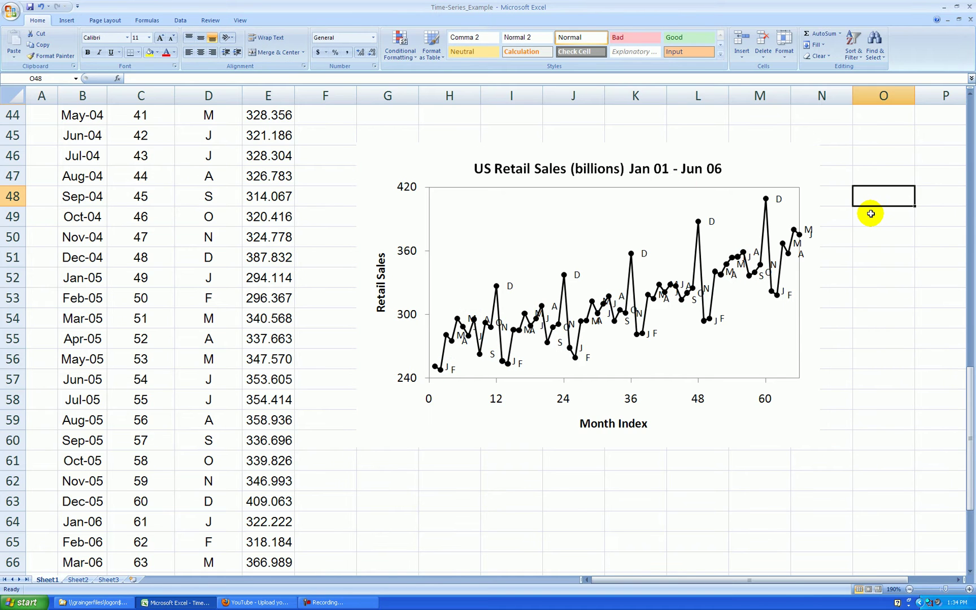